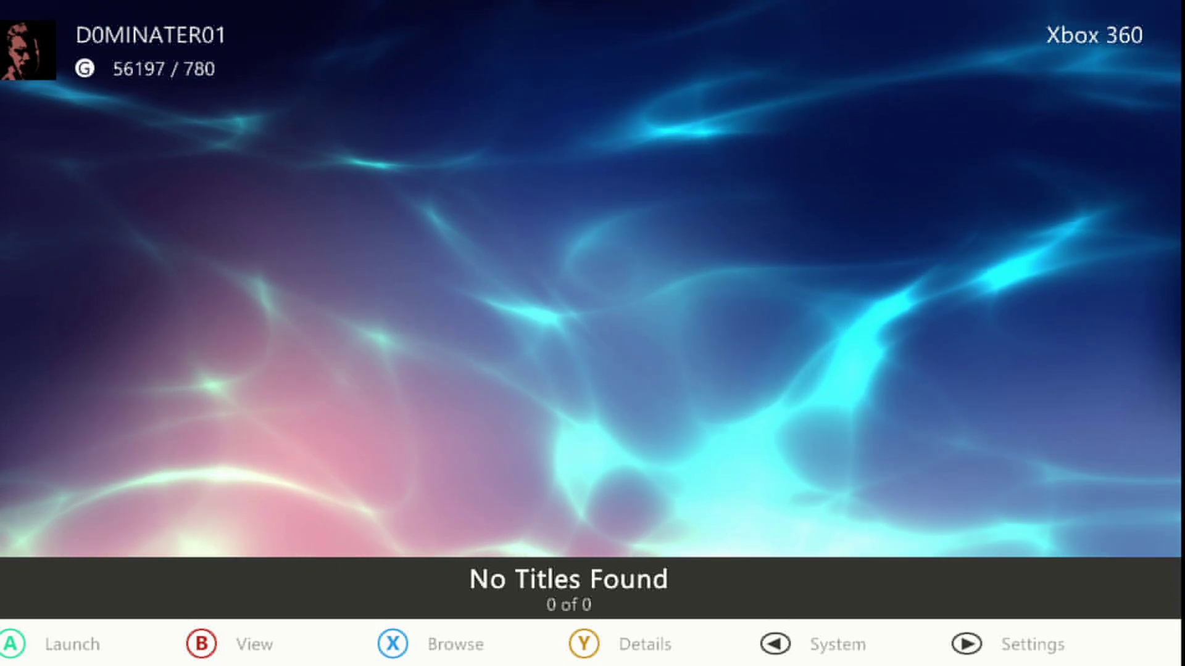
Open the dashboard's Content settings and go to the Manage Paths options
{"action": "key", "text": "Return"}
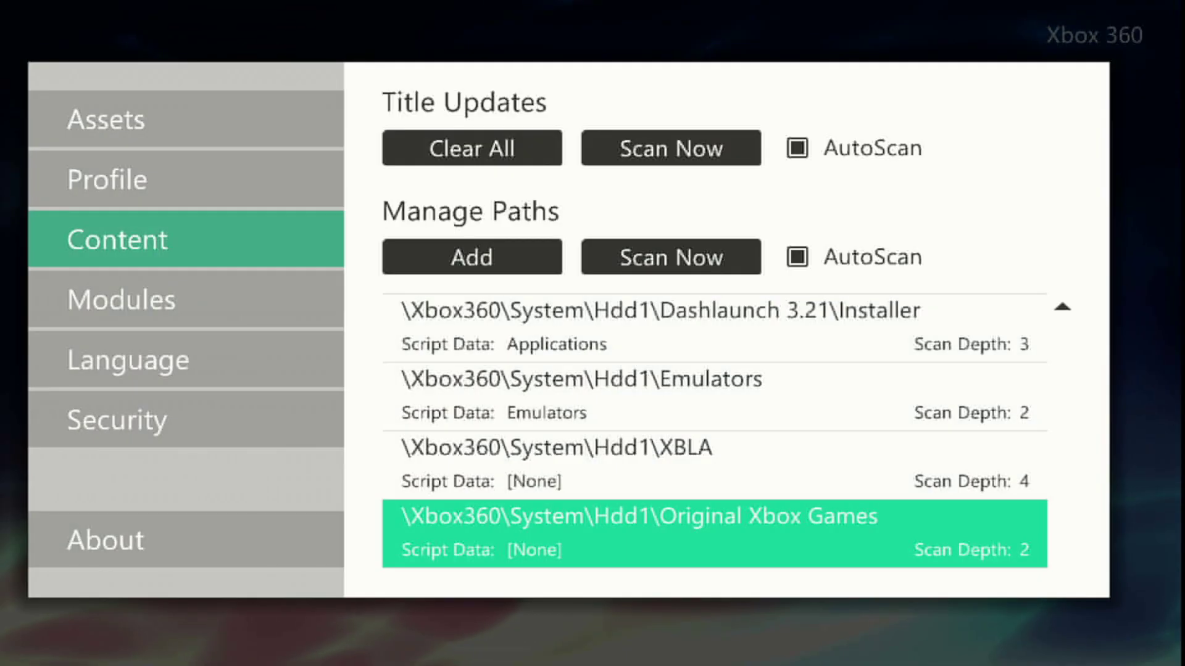
{"action": "key", "text": "Up"}
{"action": "key", "text": "Up"}
{"action": "key", "text": "Left"}
{"action": "key", "text": "Up"}
{"action": "key", "text": "Up"}
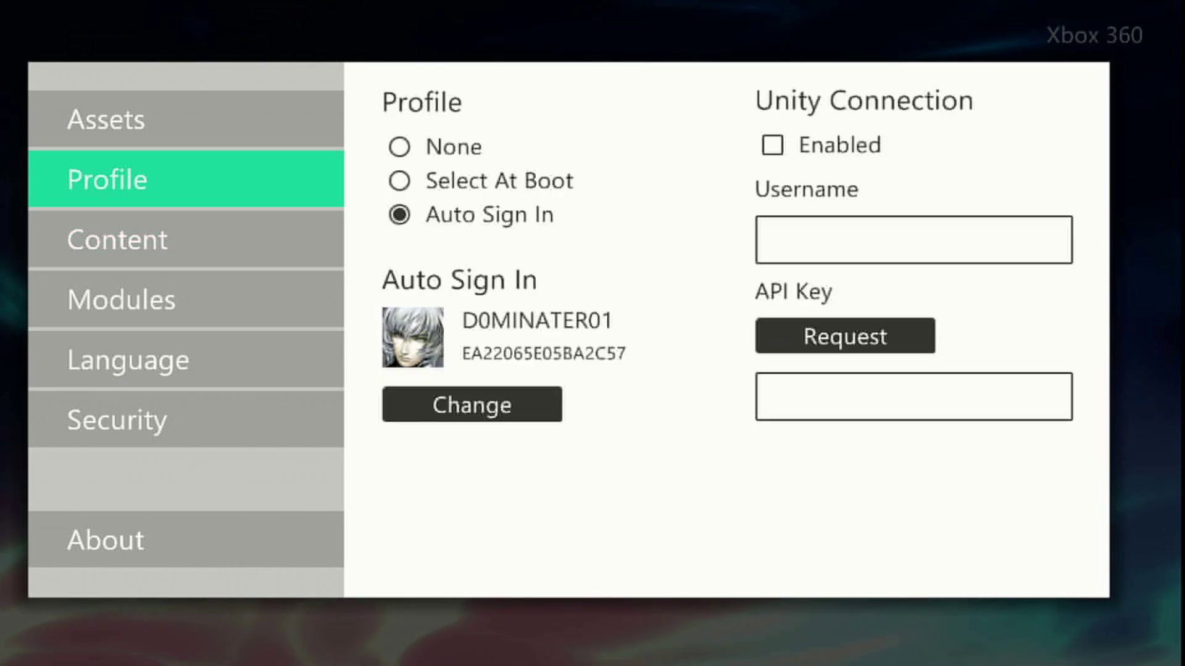
{"action": "key", "text": "Down"}
{"action": "key", "text": "Down"}
{"action": "key", "text": "Right"}
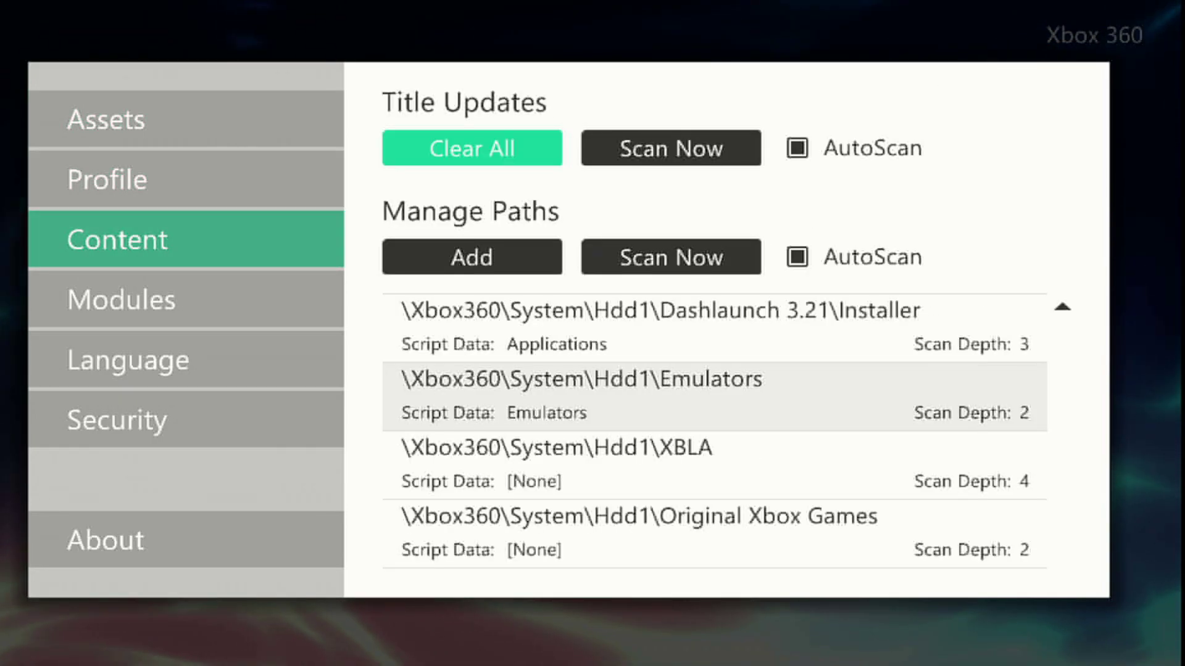
{"action": "key", "text": "Down"}
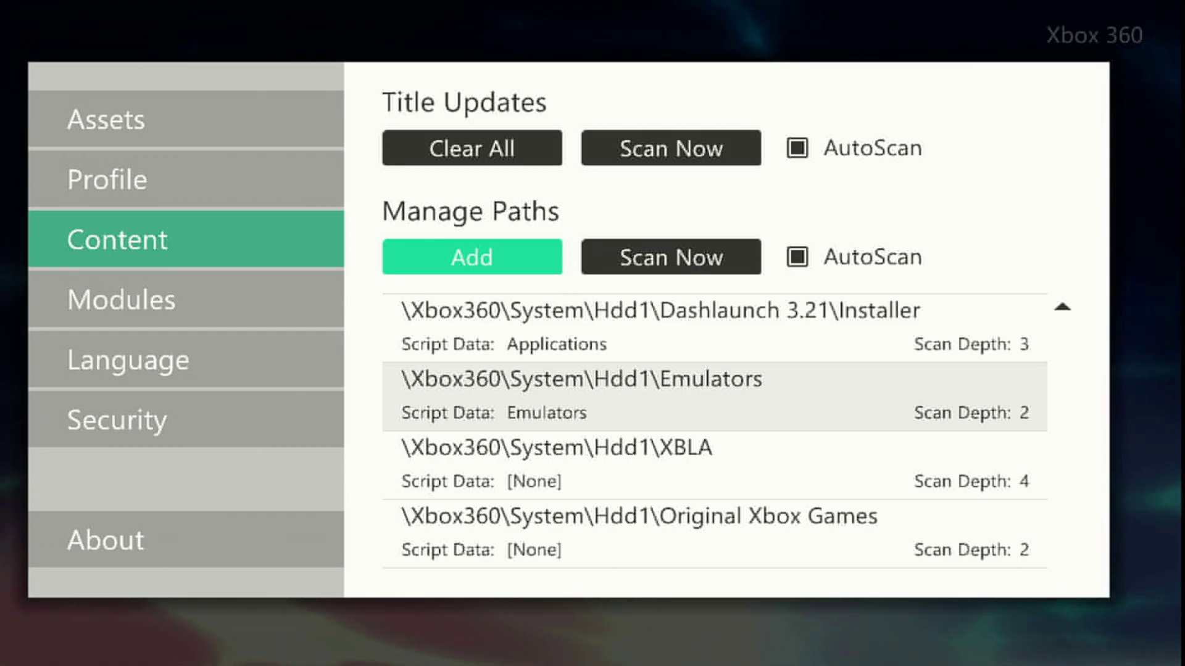
Examine the scan, clear, add and AutoScan options for Title Updates and Manage Paths
{"action": "key", "text": "Right"}
{"action": "key", "text": "Right"}
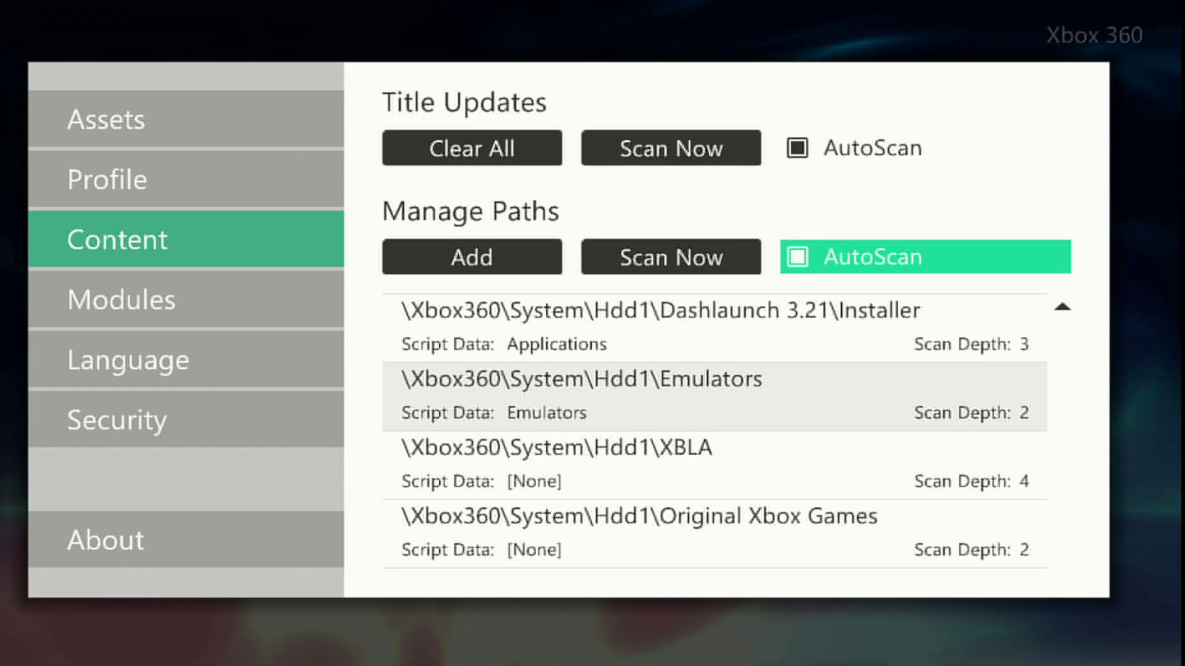
{"action": "key", "text": "Left"}
{"action": "key", "text": "Left"}
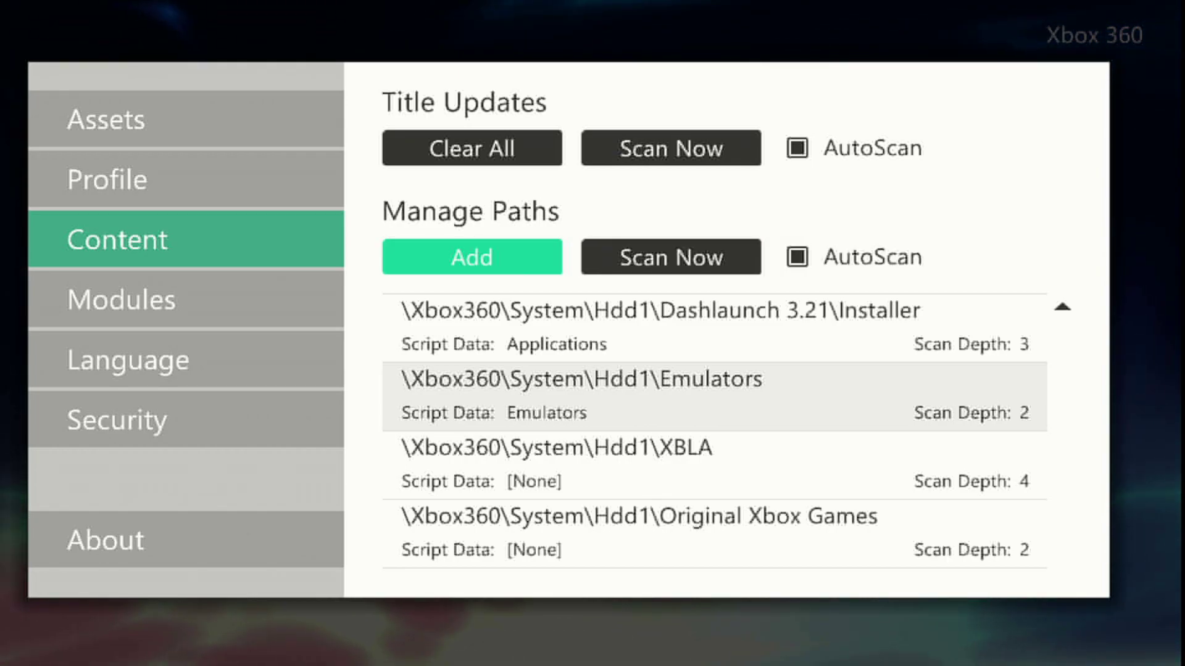
{"action": "key", "text": "Right"}
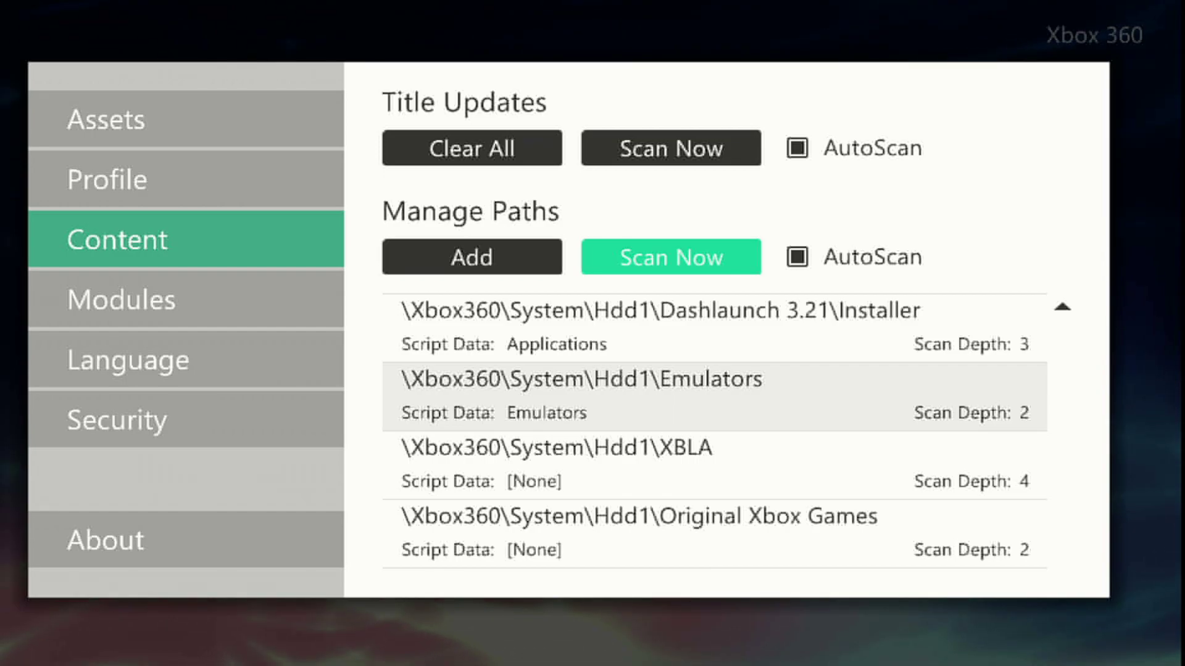
{"action": "key", "text": "Left"}
{"action": "key", "text": "Up"}
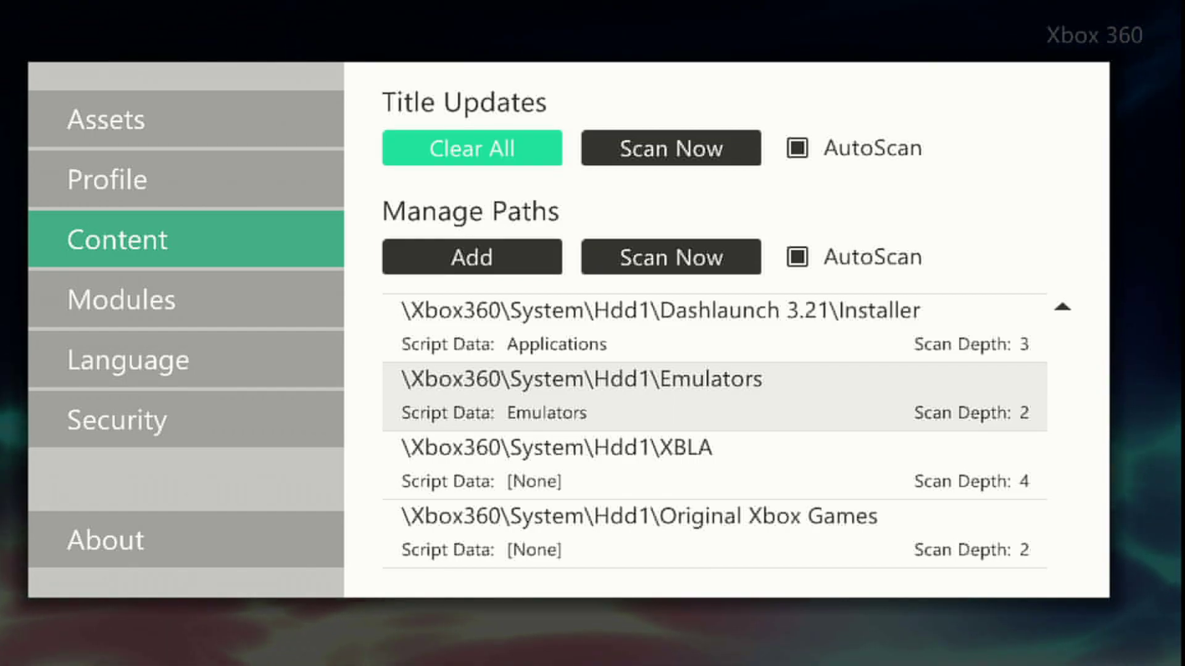
{"action": "key", "text": "Right"}
{"action": "key", "text": "Right"}
{"action": "key", "text": "Left"}
{"action": "key", "text": "Left"}
{"action": "key", "text": "Right"}
{"action": "key", "text": "Right"}
{"action": "key", "text": "Left"}
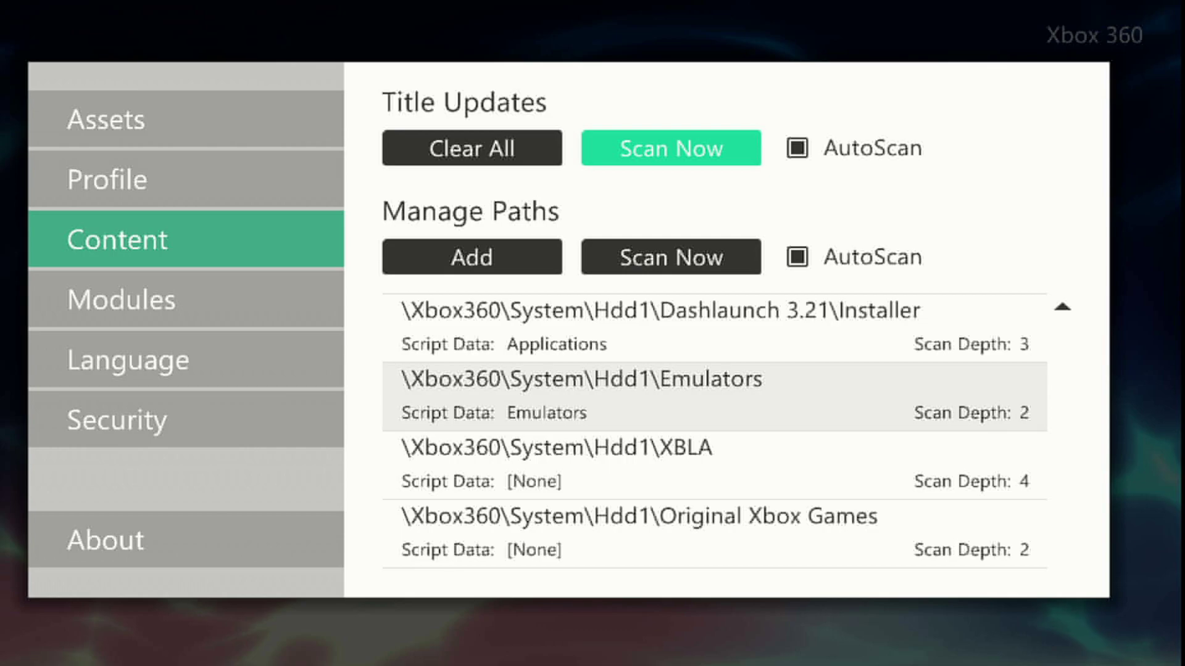
{"action": "key", "text": "Left"}
{"action": "key", "text": "Down"}
{"action": "key", "text": "Up"}
{"action": "key", "text": "Right"}
{"action": "key", "text": "Right"}
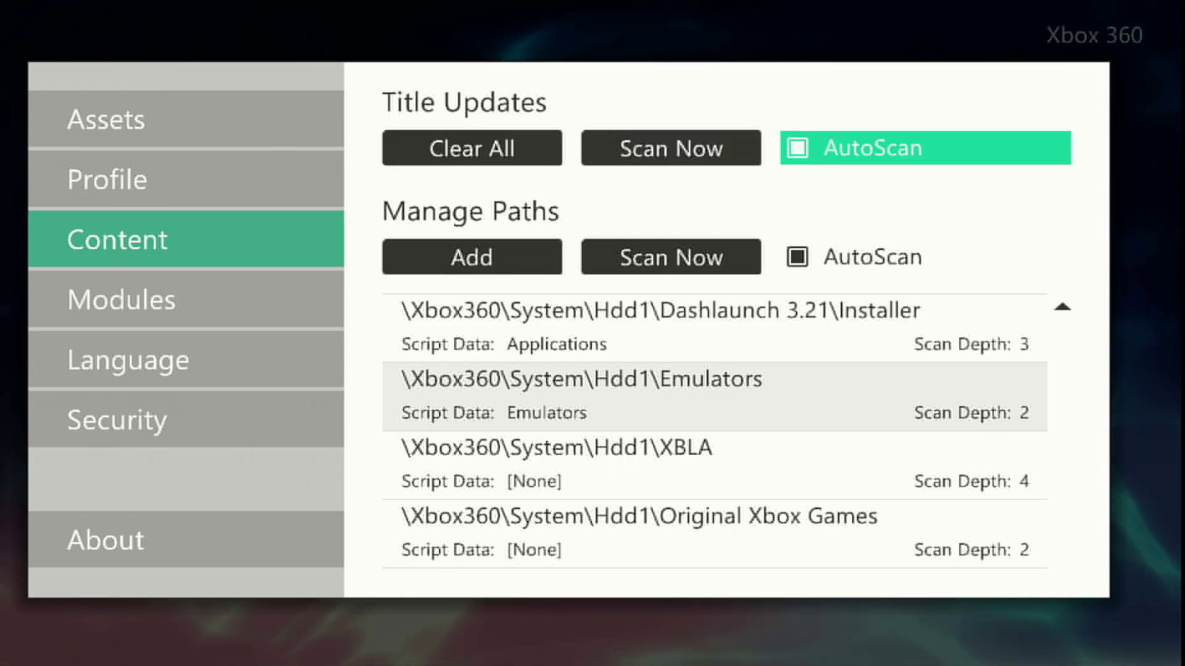
{"action": "key", "text": "Left"}
{"action": "key", "text": "Left"}
{"action": "key", "text": "Down"}
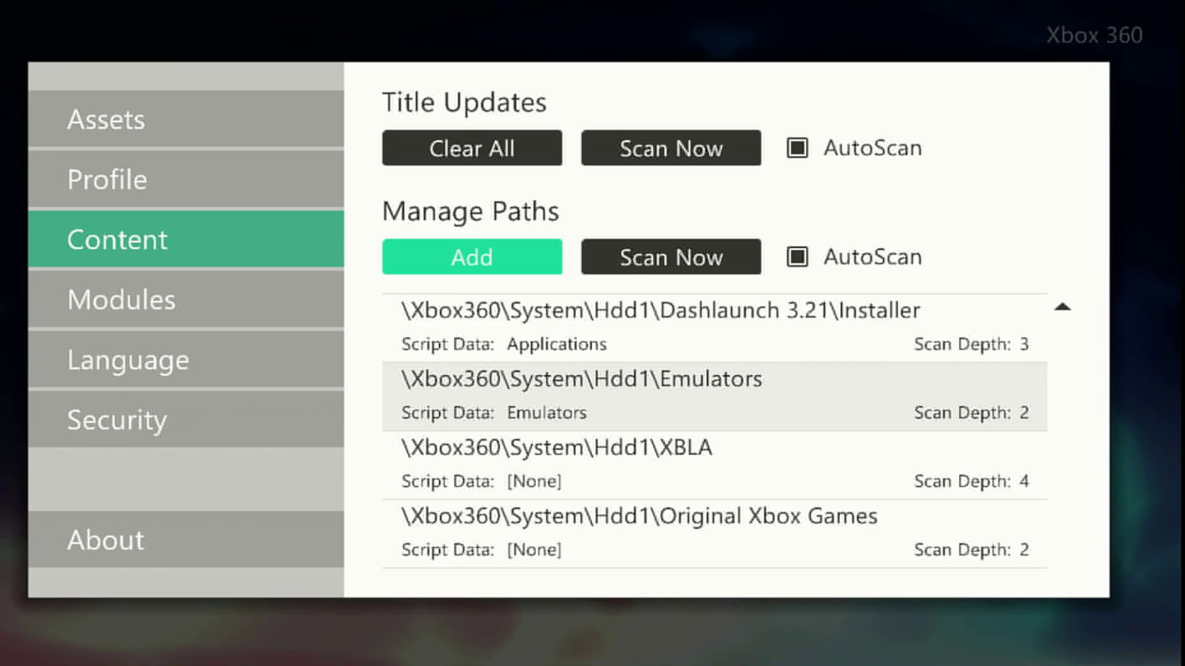
Leave the settings and check which quick view filter is active on the home screen
{"action": "key", "text": "Escape"}
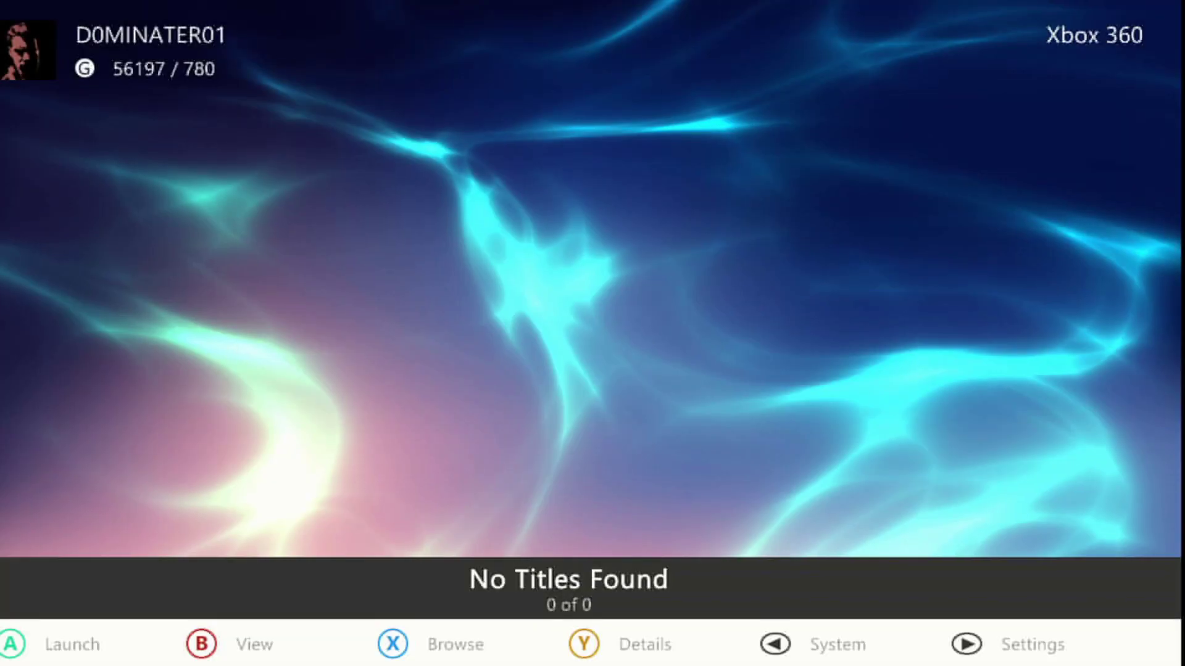
{"action": "key", "text": "b"}
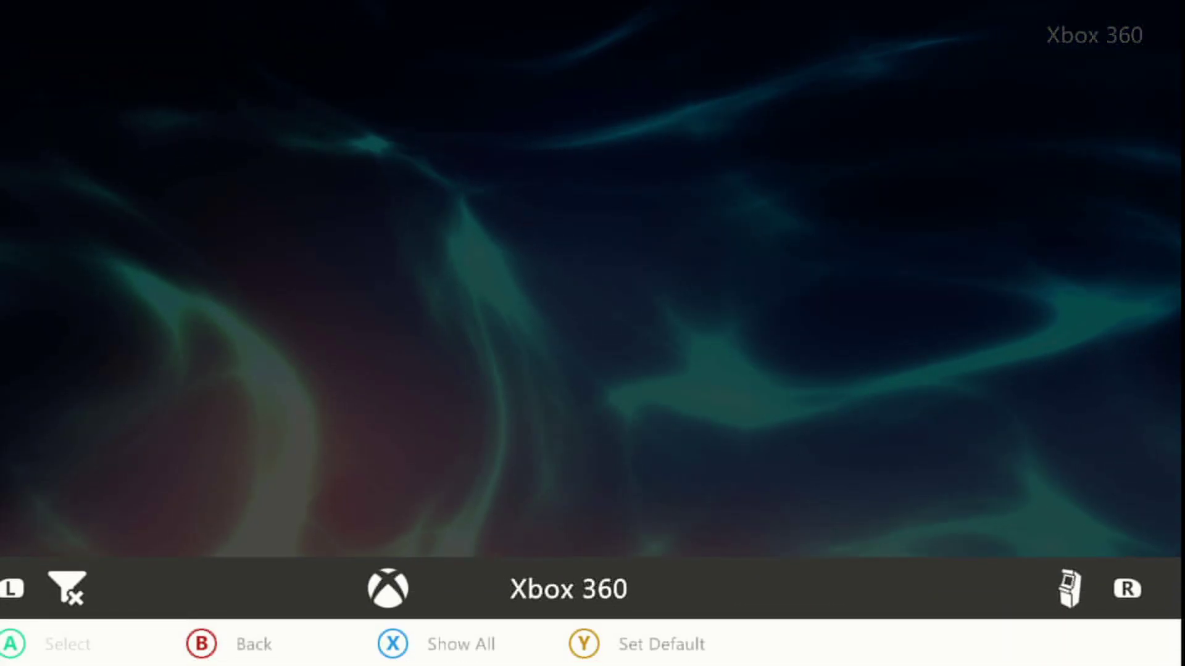
{"action": "key", "text": "Escape"}
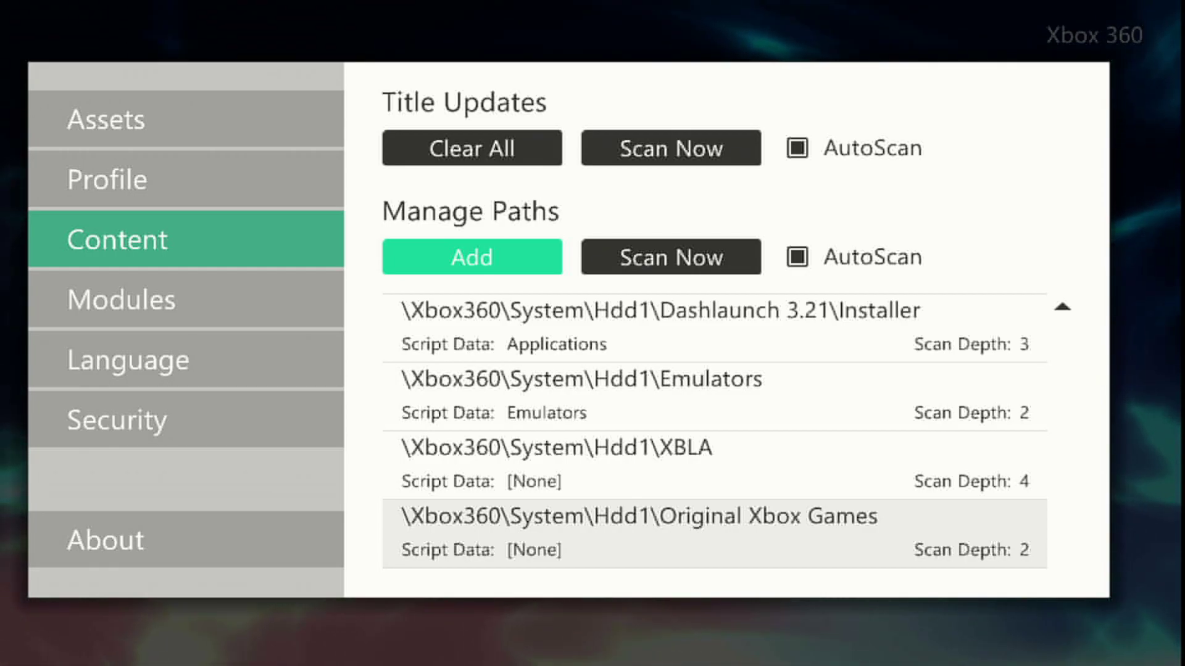
Start adding a new content path and open the Hdd1 drive for its directory selection
{"action": "key", "text": "Return"}
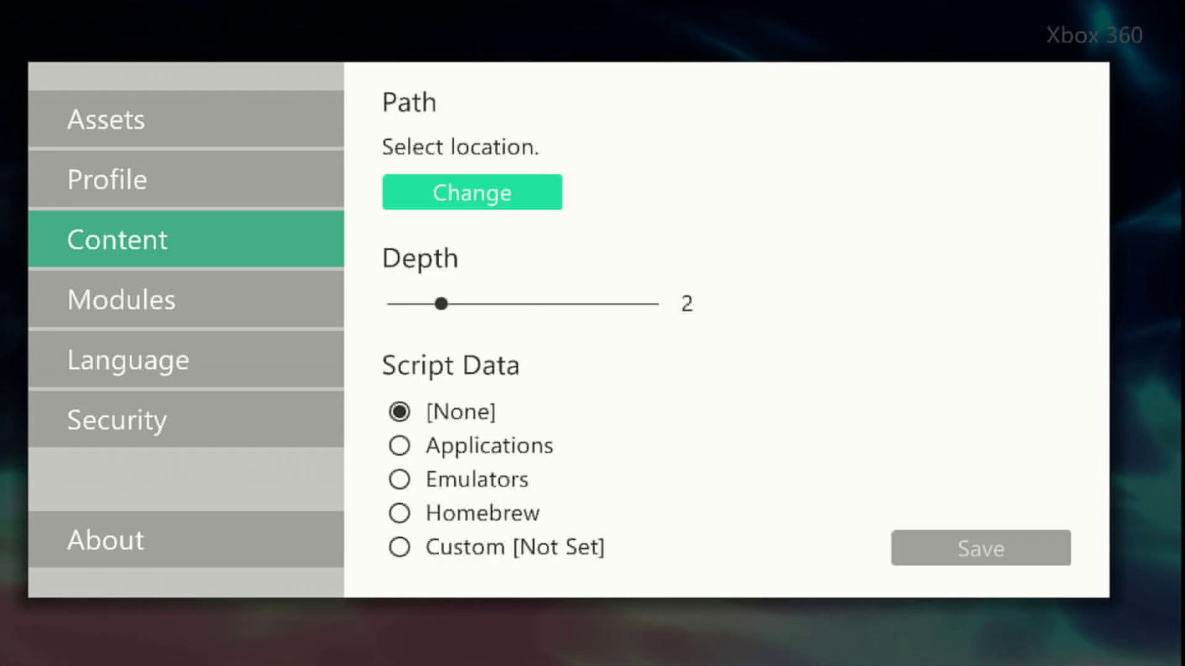
{"action": "key", "text": "Down"}
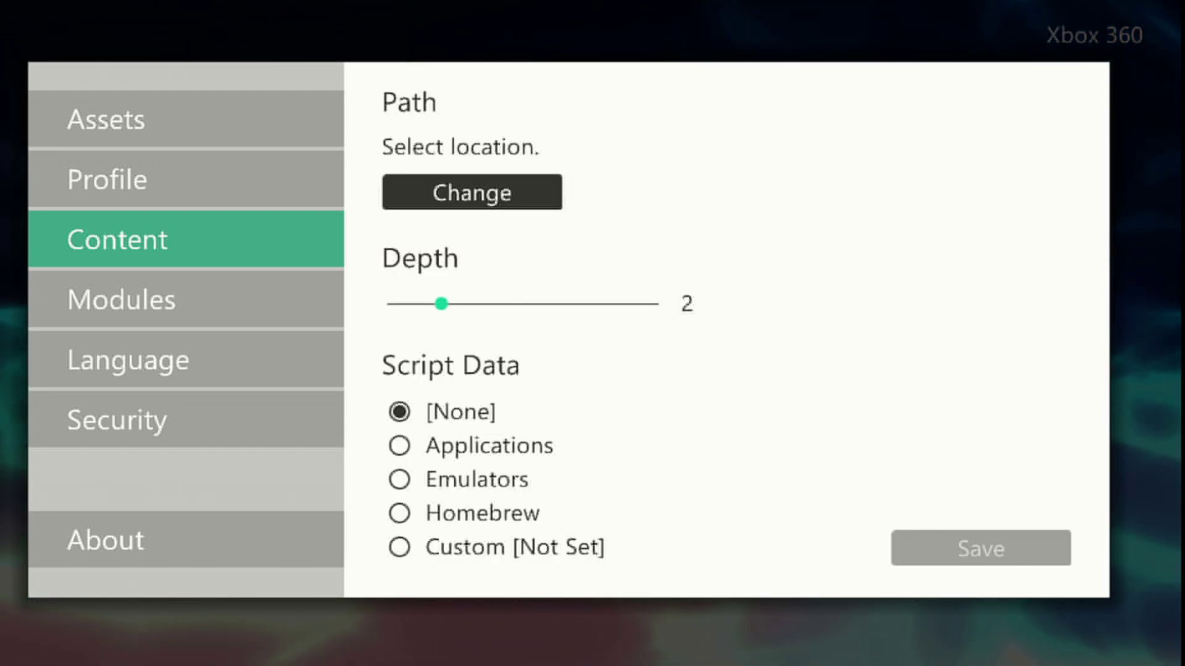
{"action": "key", "text": "Up"}
{"action": "key", "text": "Down"}
{"action": "key", "text": "Up"}
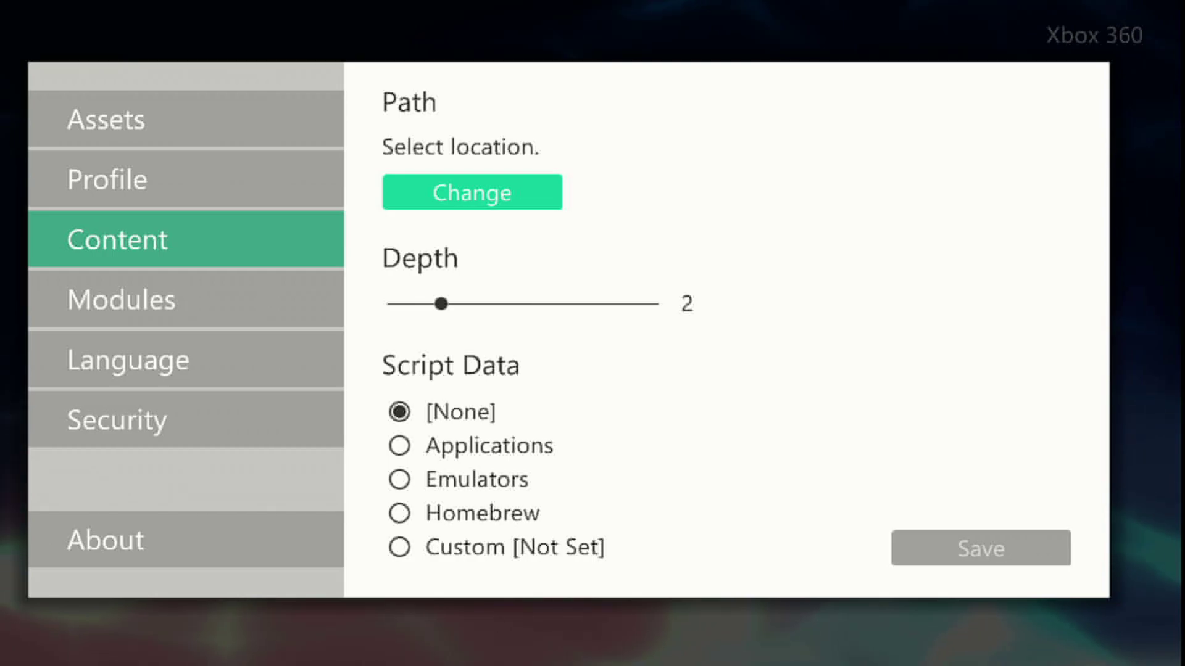
{"action": "key", "text": "Return"}
{"action": "key", "text": "Down"}
{"action": "key", "text": "Down"}
{"action": "key", "text": "Return"}
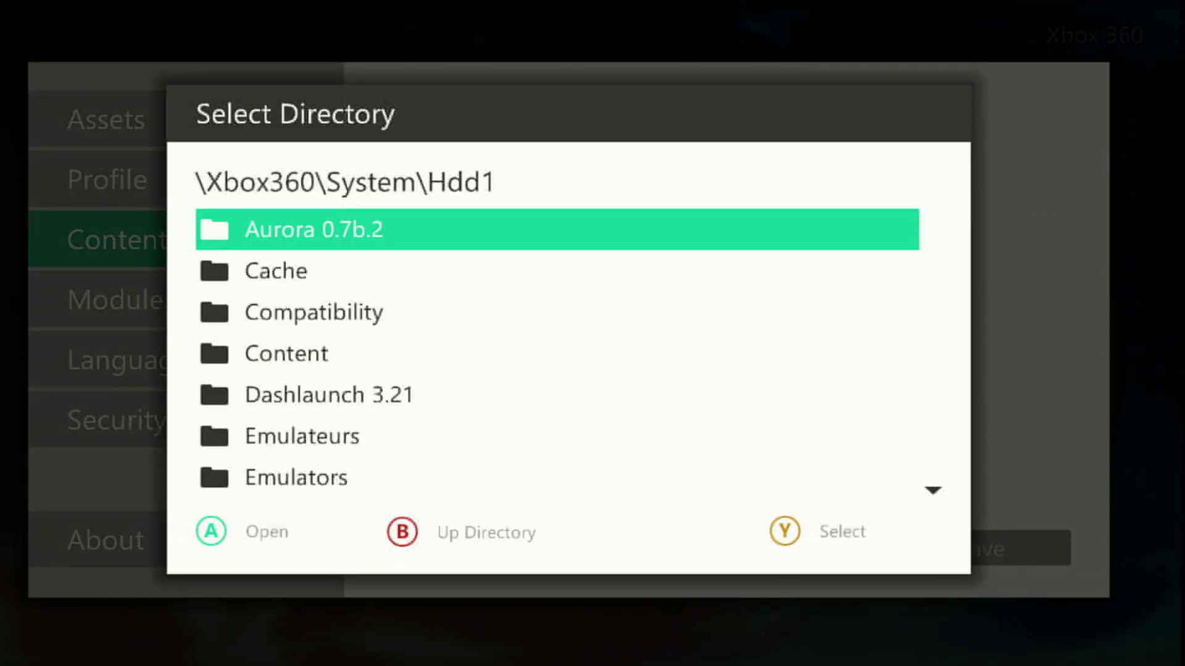
Choose the Games folder on Hdd1 as the new path's location
{"action": "key", "text": "Down"}
{"action": "key", "text": "Down"}
{"action": "key", "text": "Down"}
{"action": "key", "text": "Down"}
{"action": "key", "text": "Down"}
{"action": "key", "text": "Down"}
{"action": "key", "text": "Down"}
{"action": "key", "text": "Down"}
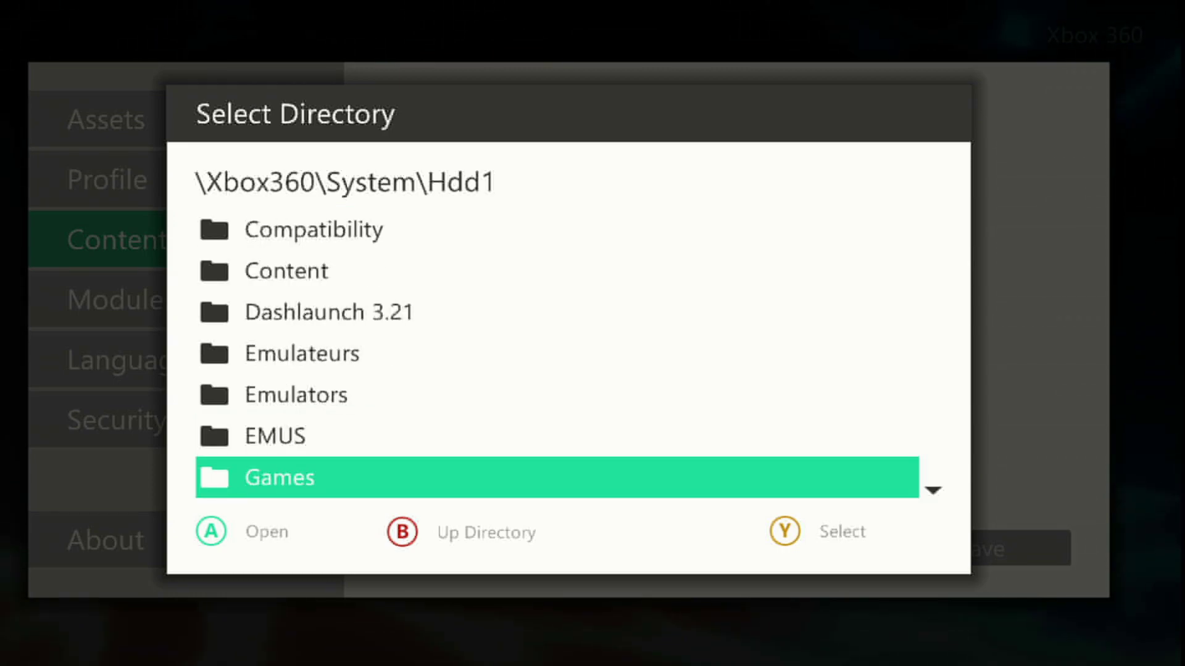
{"action": "key", "text": "Return"}
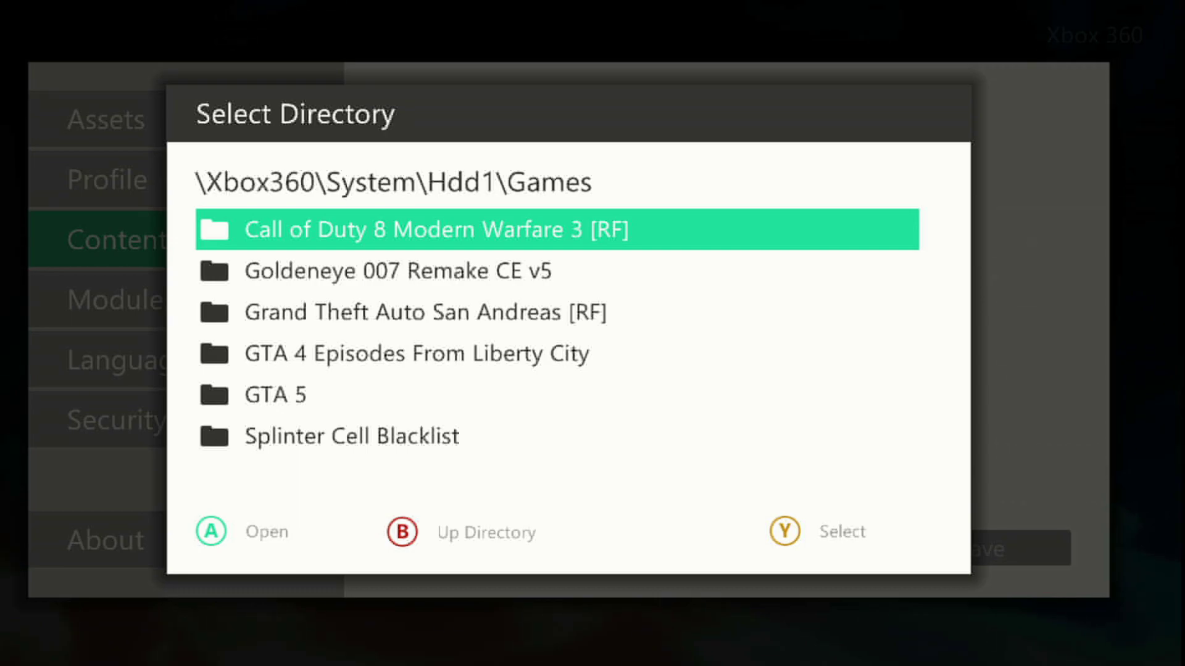
{"action": "key", "text": "BackSpace"}
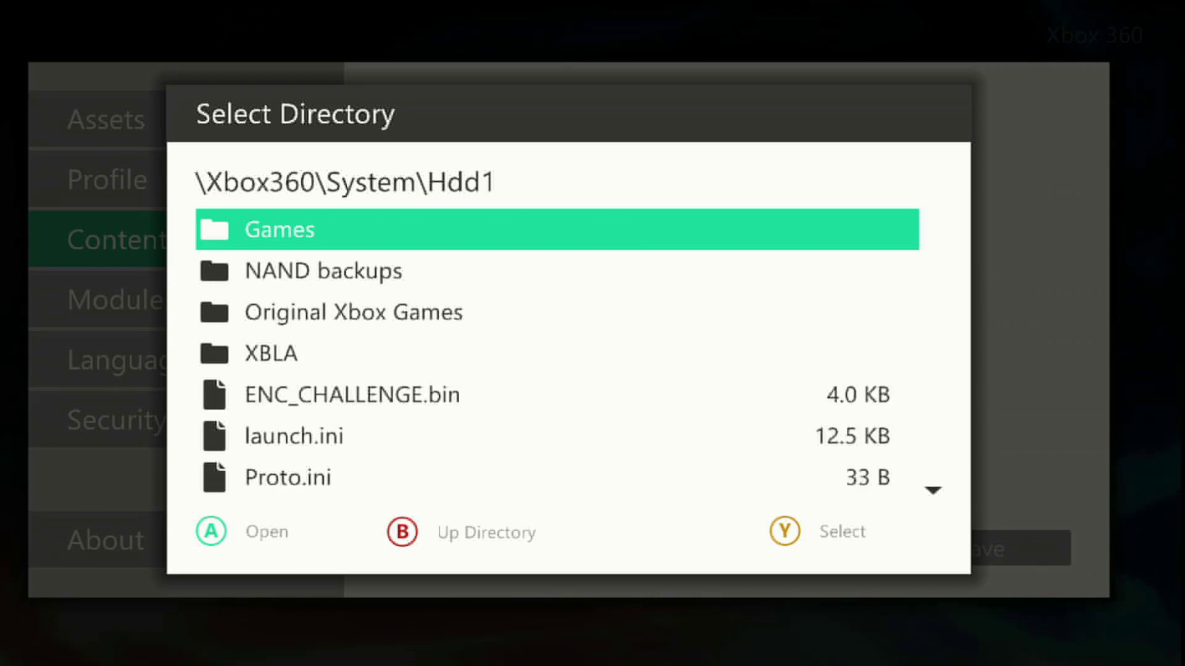
{"action": "key", "text": "Down"}
{"action": "key", "text": "Down"}
{"action": "key", "text": "Up"}
{"action": "key", "text": "Up"}
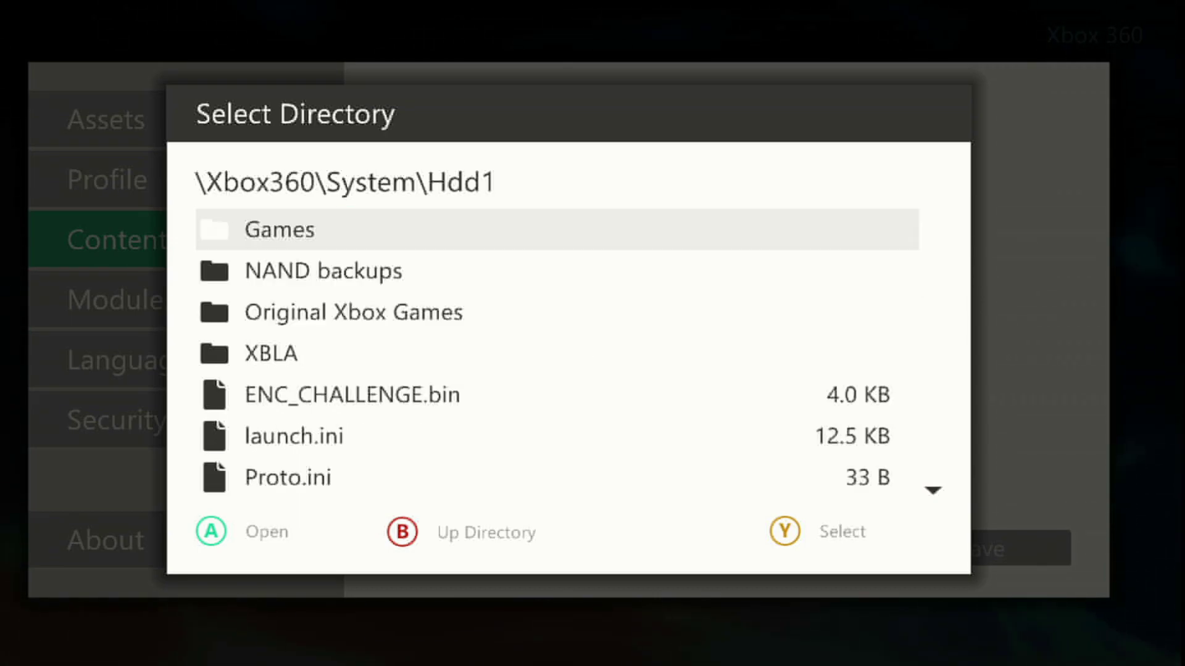
{"action": "key", "text": "y"}
{"action": "key", "text": "Down"}
{"action": "key", "text": "Down"}
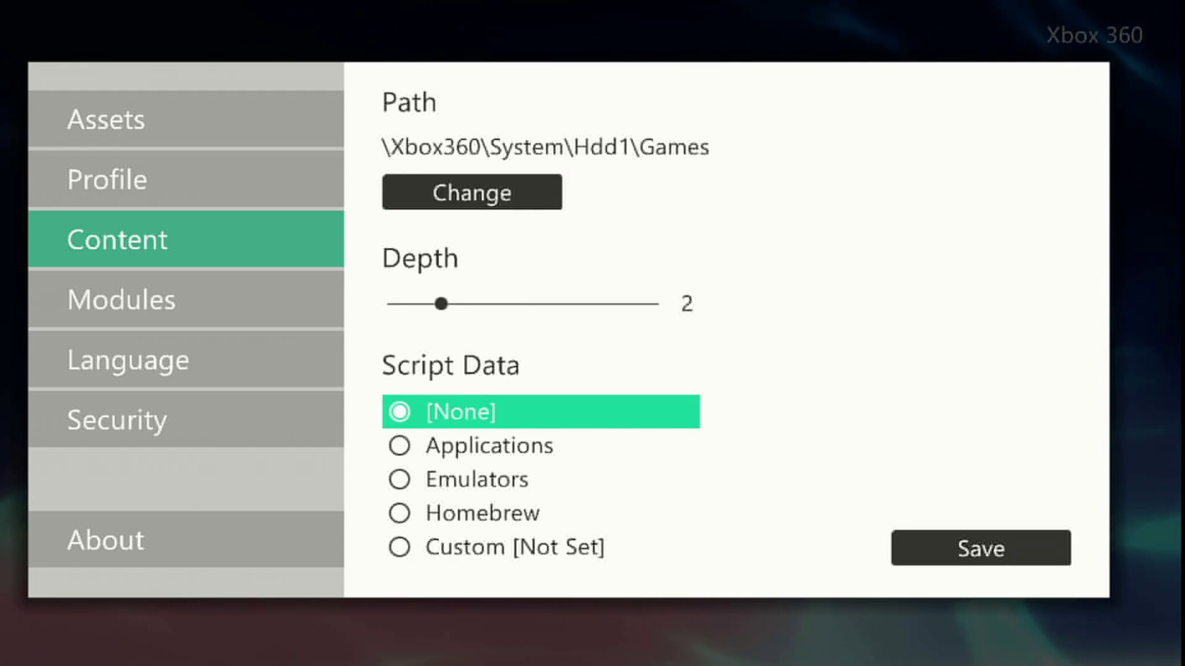
Browse into the Call of Duty 8 Modern Warfare 3 [RF] folder under Games and examine its files for default.xex
{"action": "key", "text": "Up"}
{"action": "key", "text": "Up"}
{"action": "key", "text": "Return"}
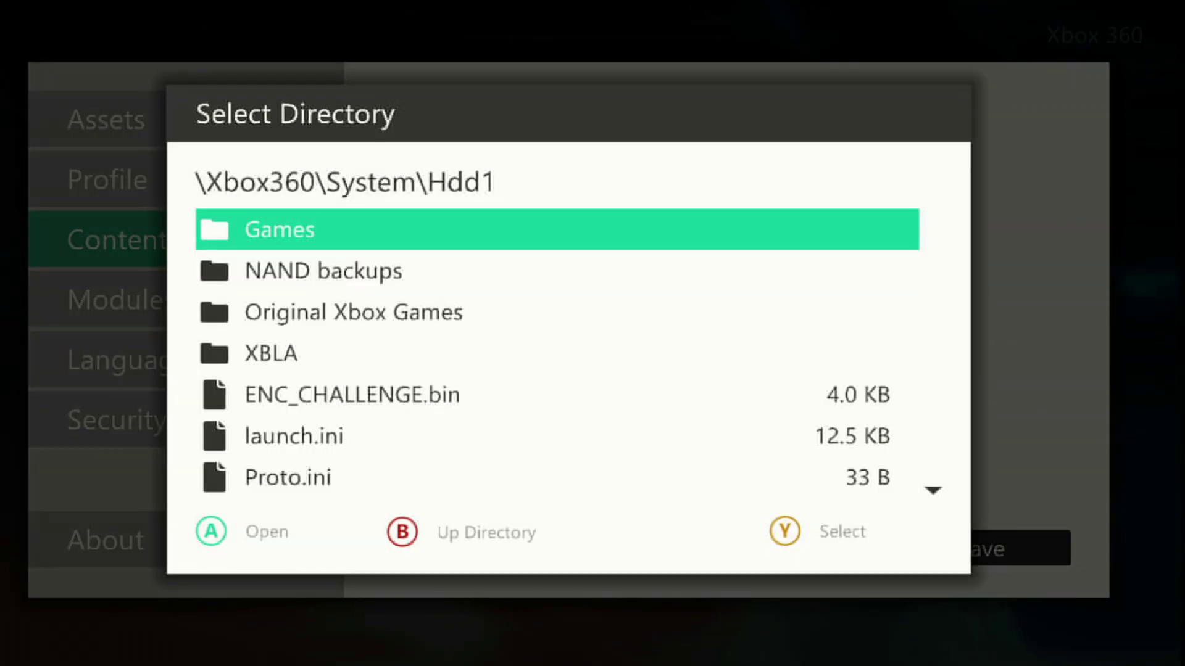
{"action": "key", "text": "Up"}
{"action": "key", "text": "Down"}
{"action": "key", "text": "Return"}
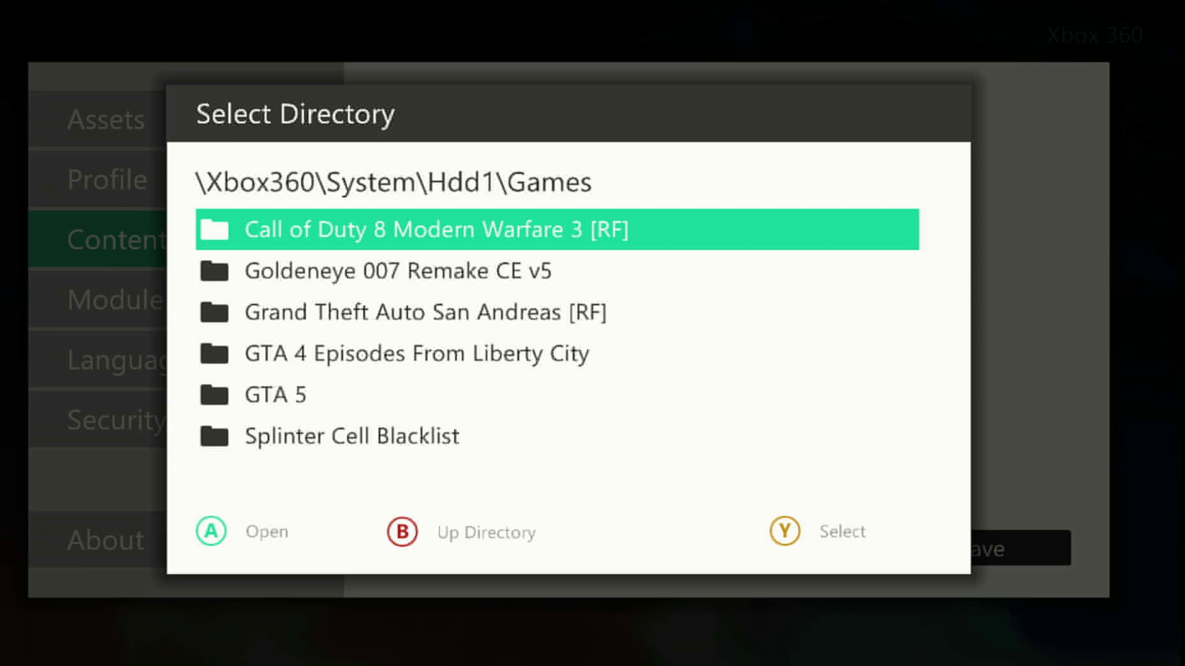
{"action": "key", "text": "Return"}
{"action": "key", "text": "Down"}
{"action": "key", "text": "Down"}
{"action": "key", "text": "Down"}
{"action": "key", "text": "Down"}
{"action": "key", "text": "Down"}
{"action": "key", "text": "Down"}
{"action": "key", "text": "Down"}
{"action": "key", "text": "Down"}
{"action": "key", "text": "Down"}
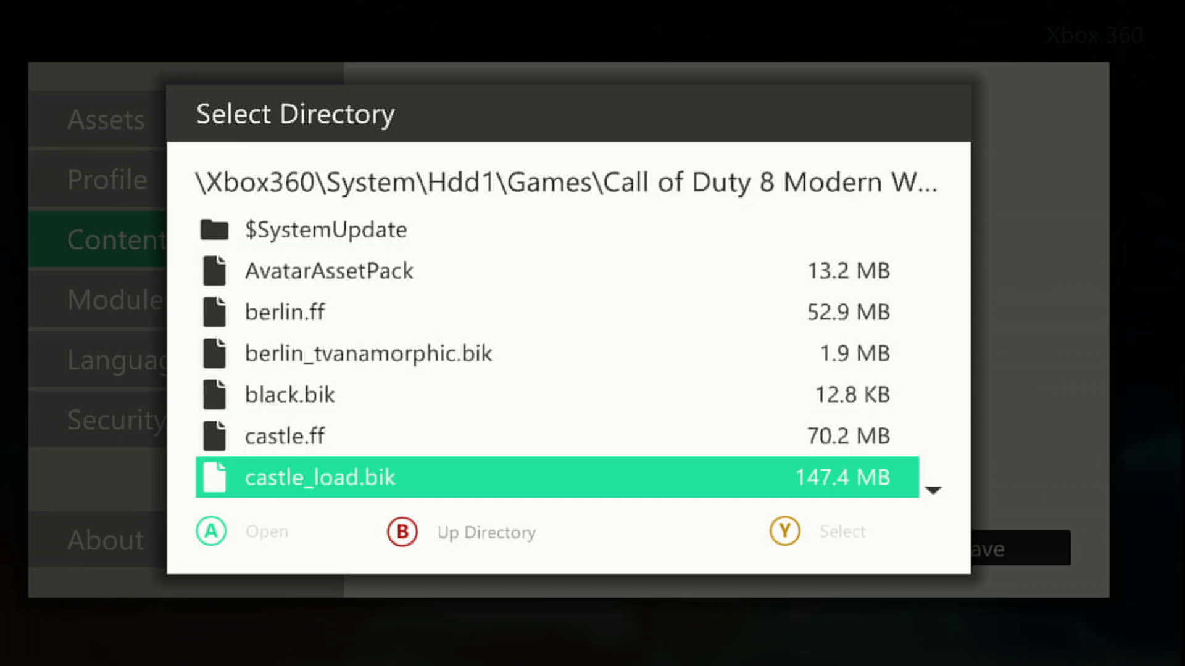
{"action": "key", "text": "Down"}
{"action": "key", "text": "Down"}
{"action": "key", "text": "Down"}
{"action": "key", "text": "Down"}
{"action": "key", "text": "Down"}
{"action": "key", "text": "Down"}
{"action": "key", "text": "Down"}
{"action": "key", "text": "Down"}
{"action": "key", "text": "Down"}
{"action": "key", "text": "Down"}
{"action": "key", "text": "Down"}
{"action": "key", "text": "Down"}
{"action": "key", "text": "Down"}
{"action": "key", "text": "Down"}
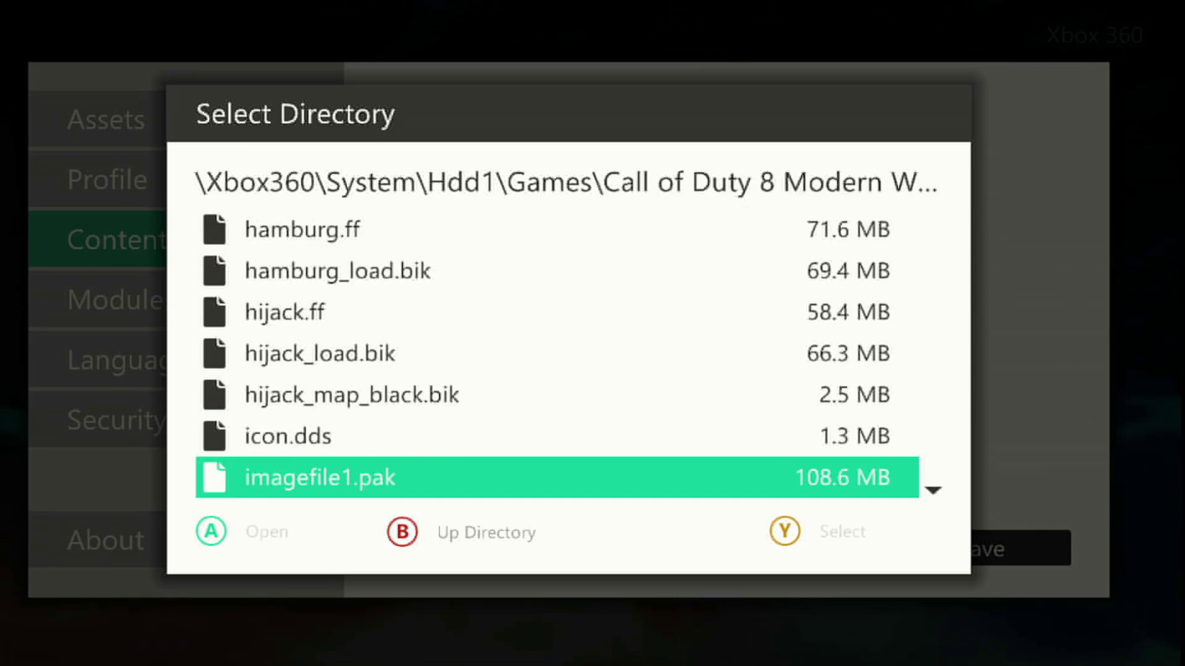
{"action": "key", "text": "Page_Up"}
{"action": "key", "text": "Page_Up"}
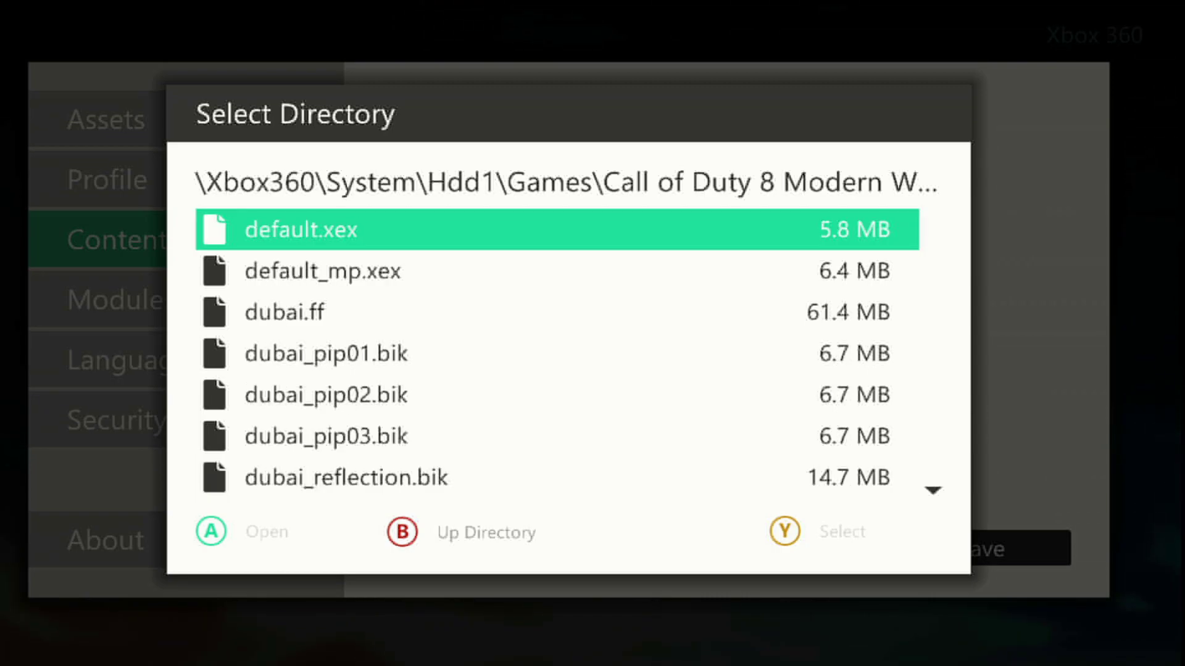
{"action": "key", "text": "Up"}
{"action": "key", "text": "Down"}
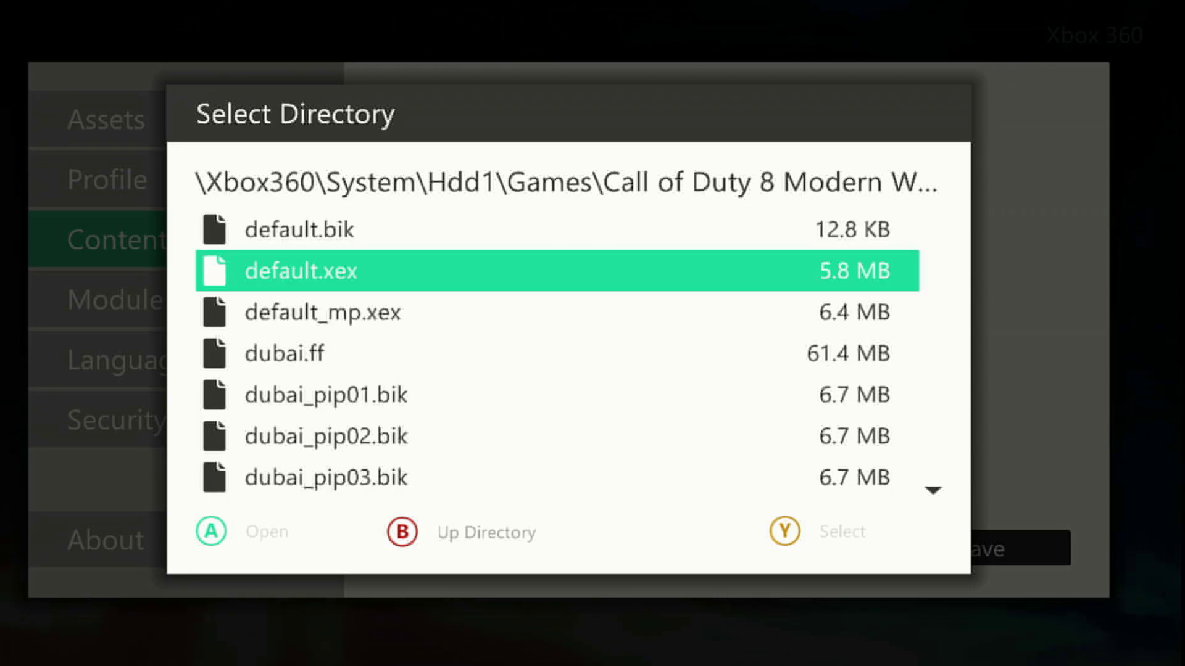
Return to the Hdd1 folder list and select Games again as the path's directory
{"action": "key", "text": "Escape"}
{"action": "key", "text": "Escape"}
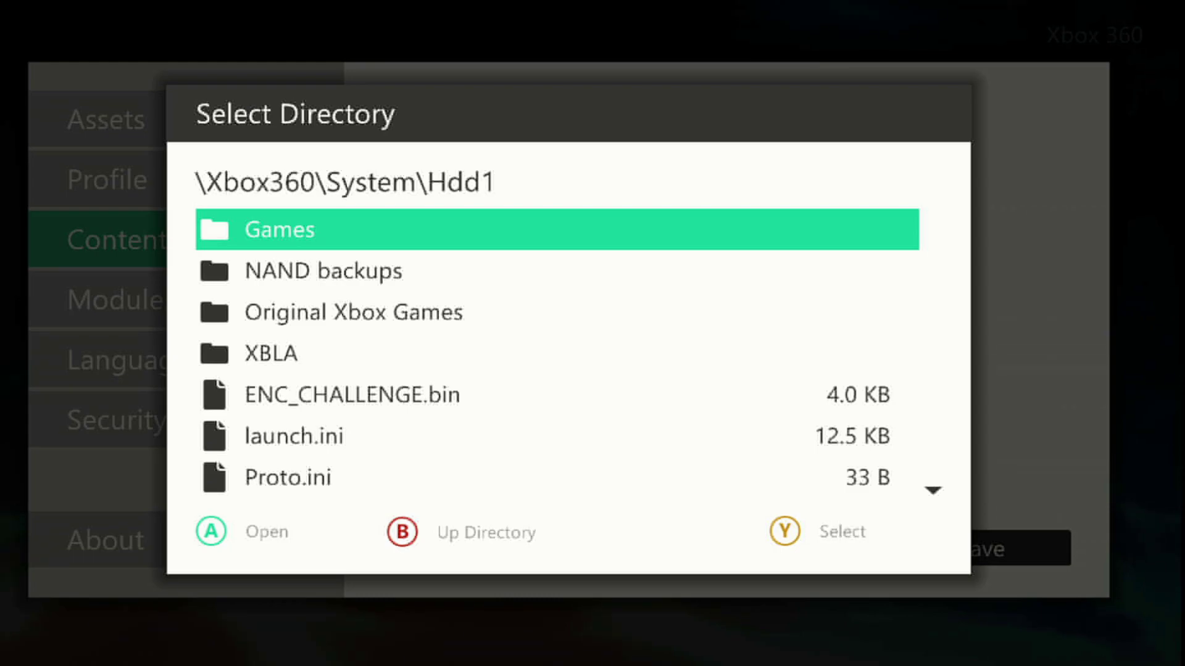
{"action": "key", "text": "y"}
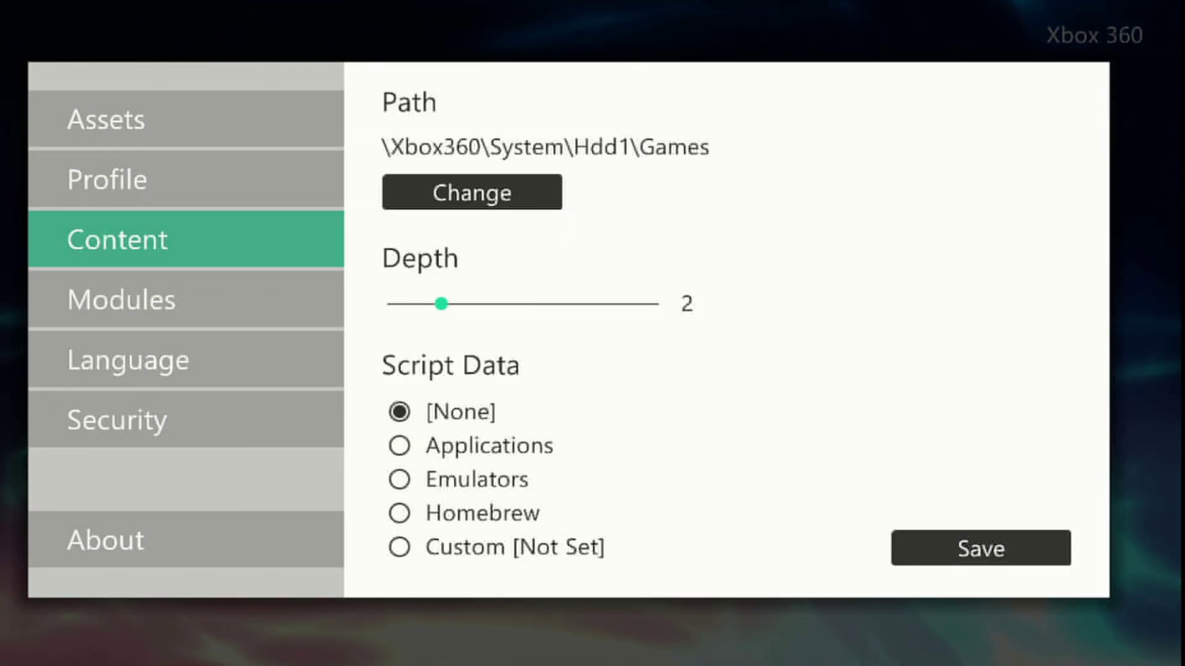
Save the new Games path with scan depth 2 and script data [None]
{"action": "key", "text": "Down"}
{"action": "key", "text": "Down"}
{"action": "key", "text": "Down"}
{"action": "key", "text": "Down"}
{"action": "key", "text": "Down"}
{"action": "key", "text": "Up"}
{"action": "key", "text": "Up"}
{"action": "key", "text": "Up"}
{"action": "key", "text": "Up"}
{"action": "key", "text": "Down"}
{"action": "key", "text": "Down"}
{"action": "key", "text": "Down"}
{"action": "key", "text": "Down"}
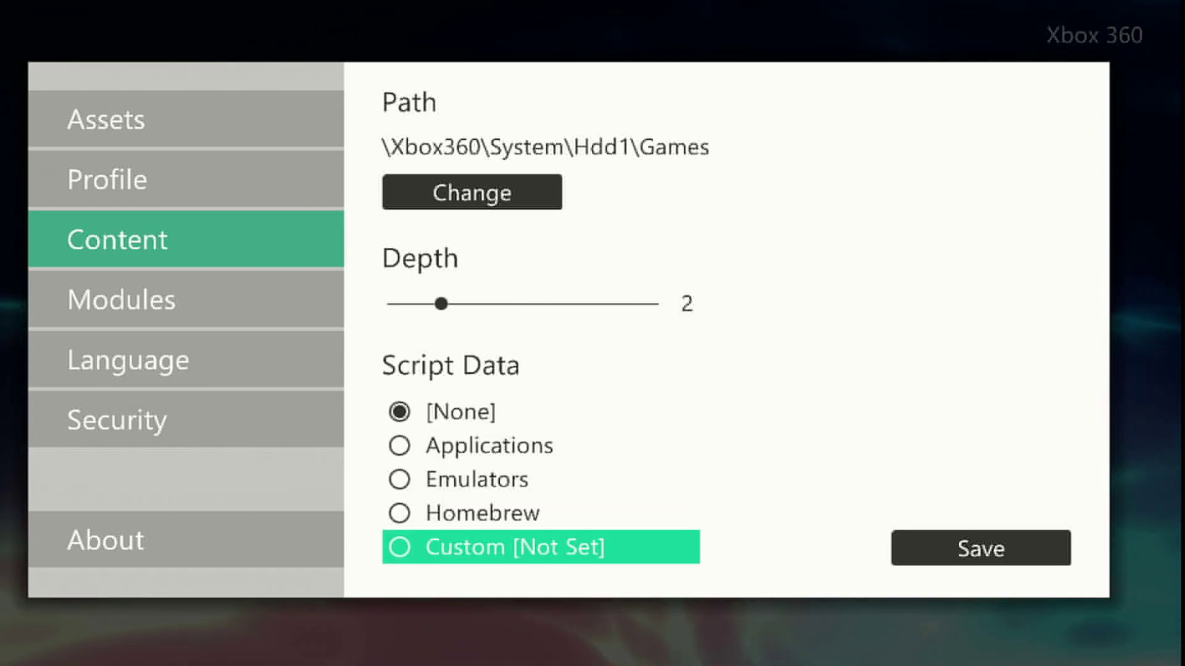
{"action": "key", "text": "Right"}
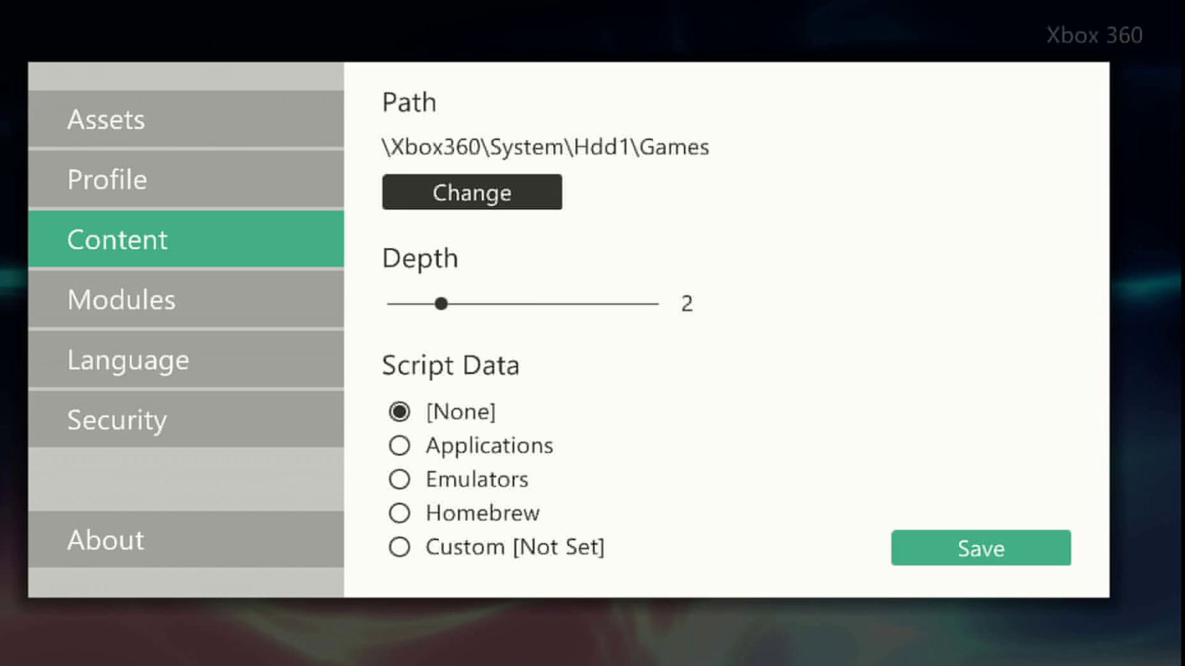
{"action": "key", "text": "Return"}
{"action": "key", "text": "Right"}
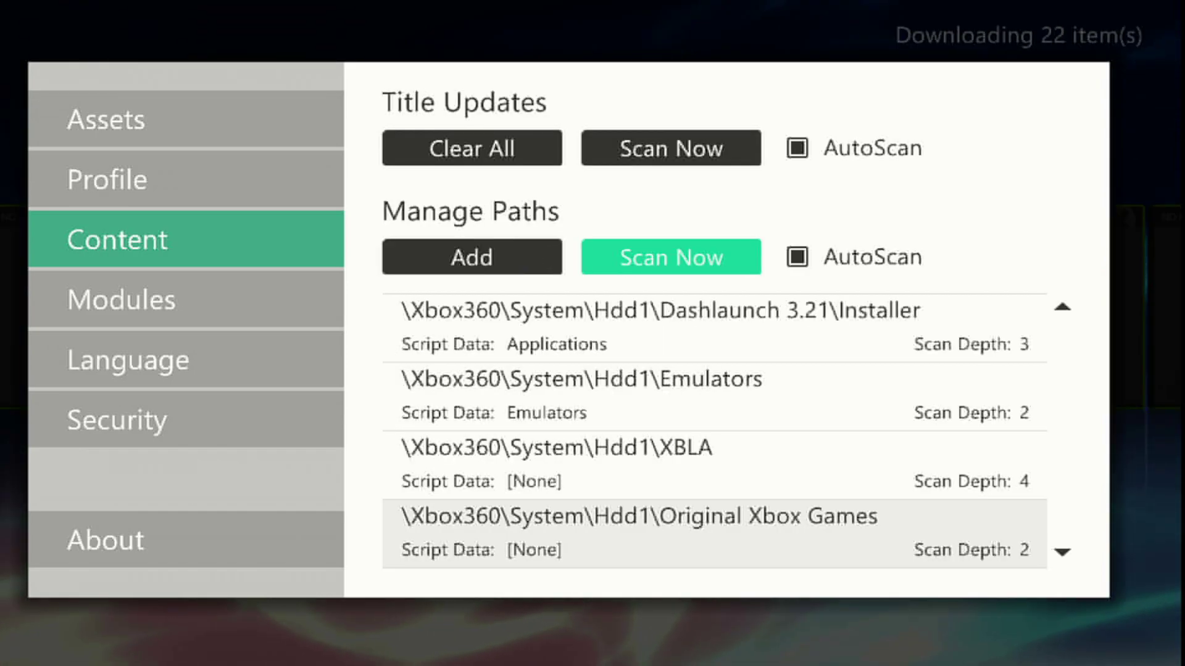
{"action": "key", "text": "Left"}
{"action": "key", "text": "Right"}
{"action": "key", "text": "Right"}
{"action": "key", "text": "Left"}
{"action": "key", "text": "Left"}
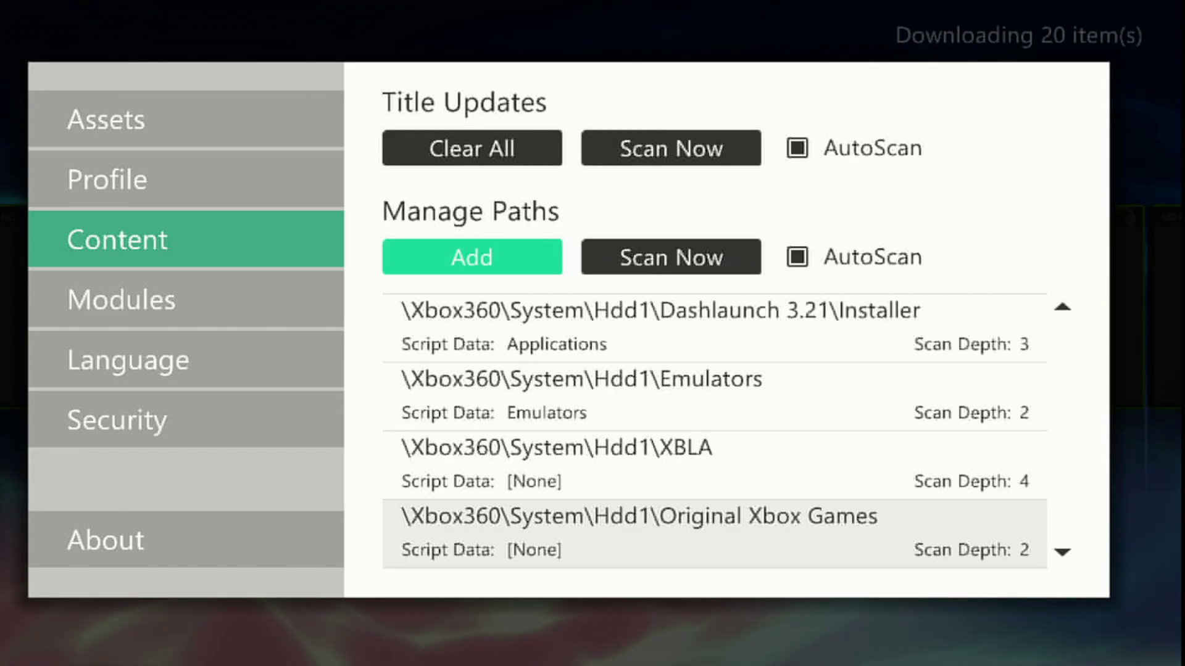
Close the content settings and look through the titles newly listed in the game library
{"action": "key", "text": "Right"}
{"action": "key", "text": "Escape"}
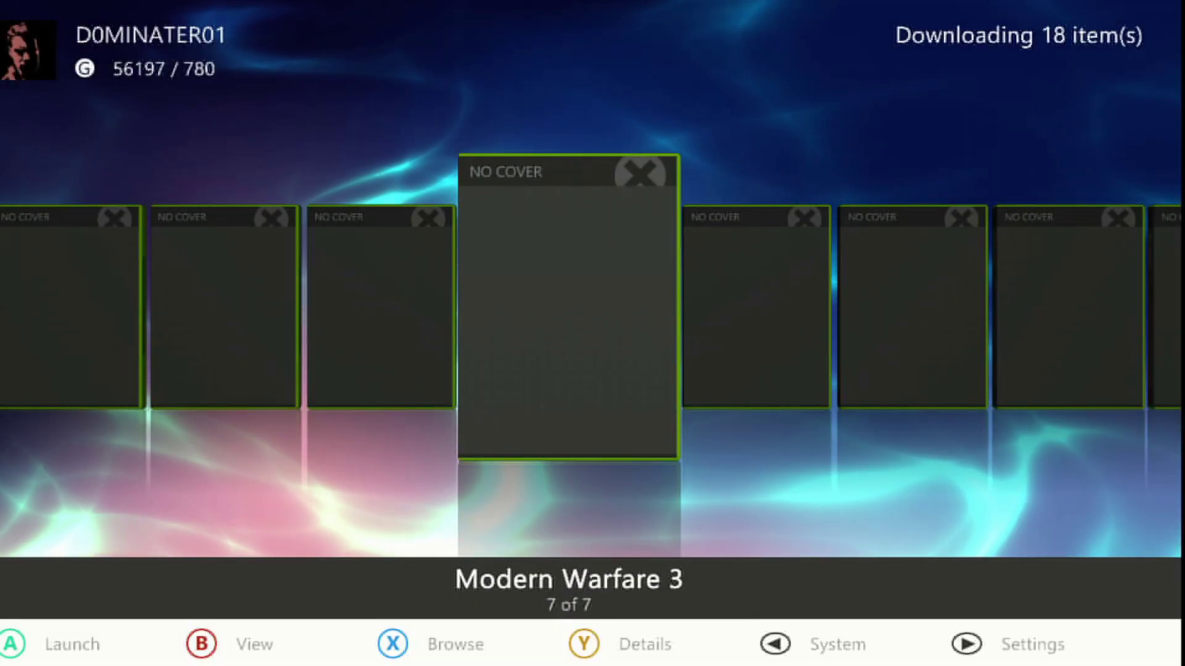
{"action": "key", "text": "Right"}
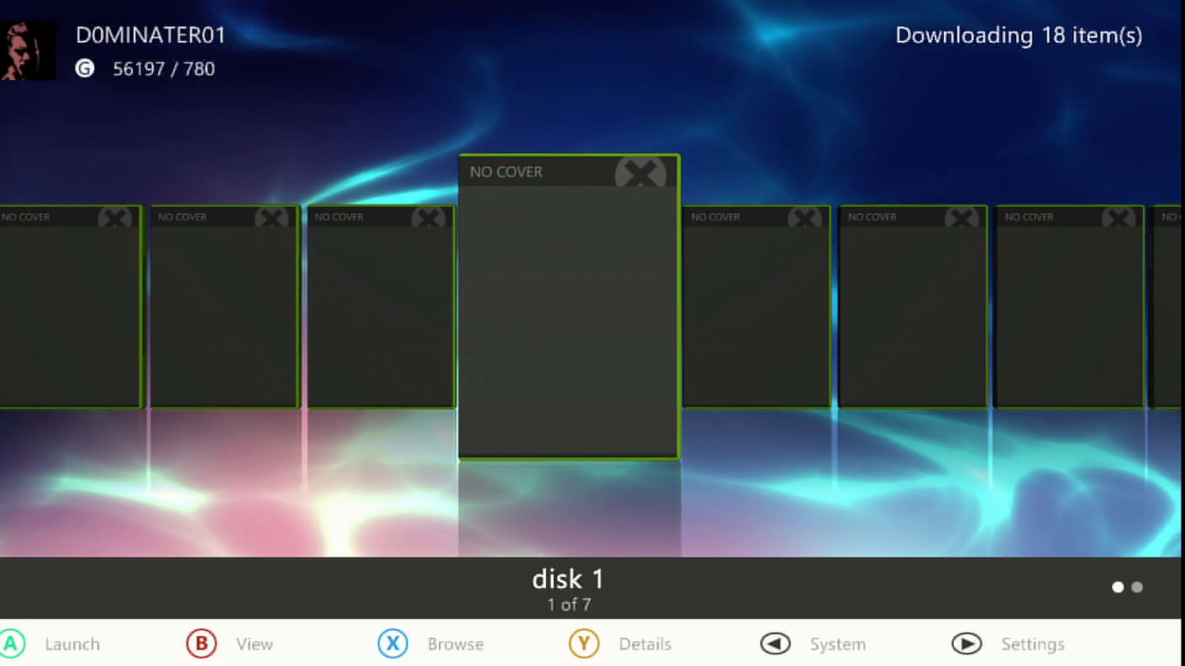
{"action": "key", "text": "Right"}
{"action": "key", "text": "Left"}
{"action": "key", "text": "Right"}
{"action": "key", "text": "Right"}
{"action": "key", "text": "Left"}
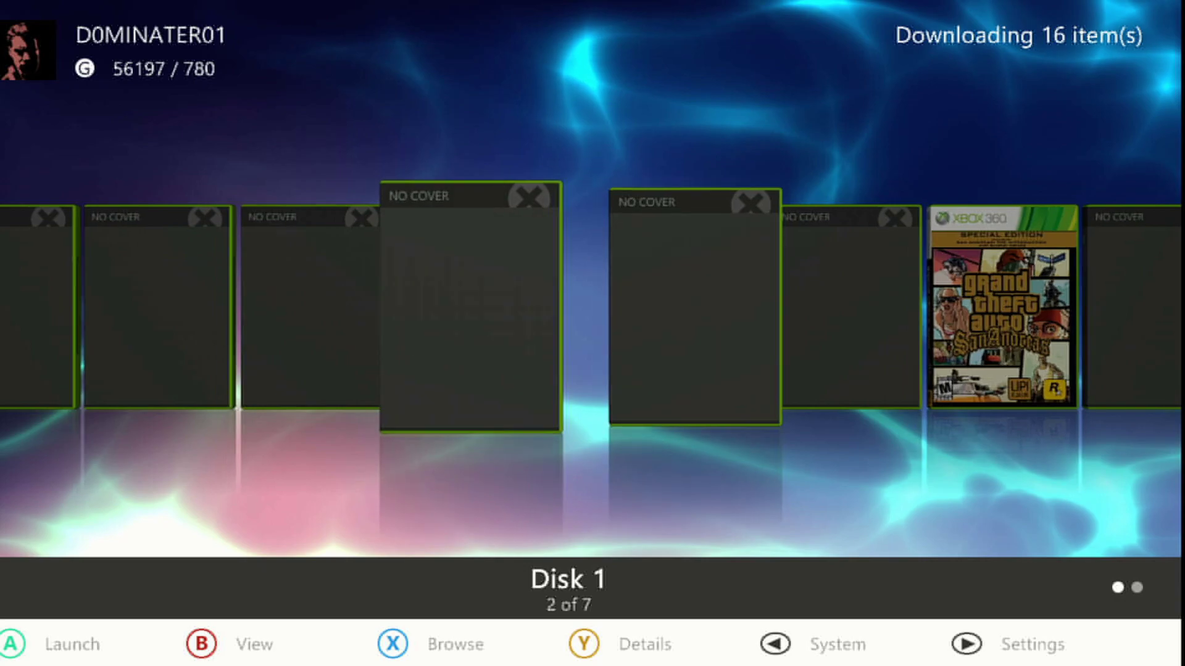
{"action": "key", "text": "Right"}
{"action": "key", "text": "Right"}
{"action": "key", "text": "Right"}
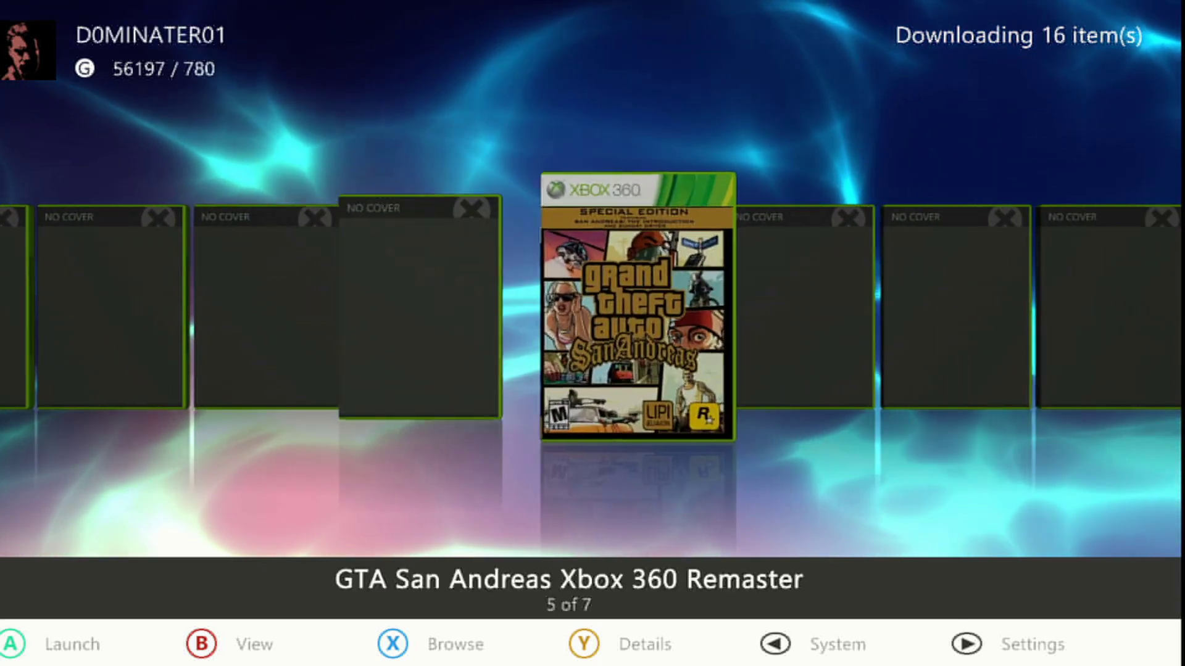
{"action": "key", "text": "Right"}
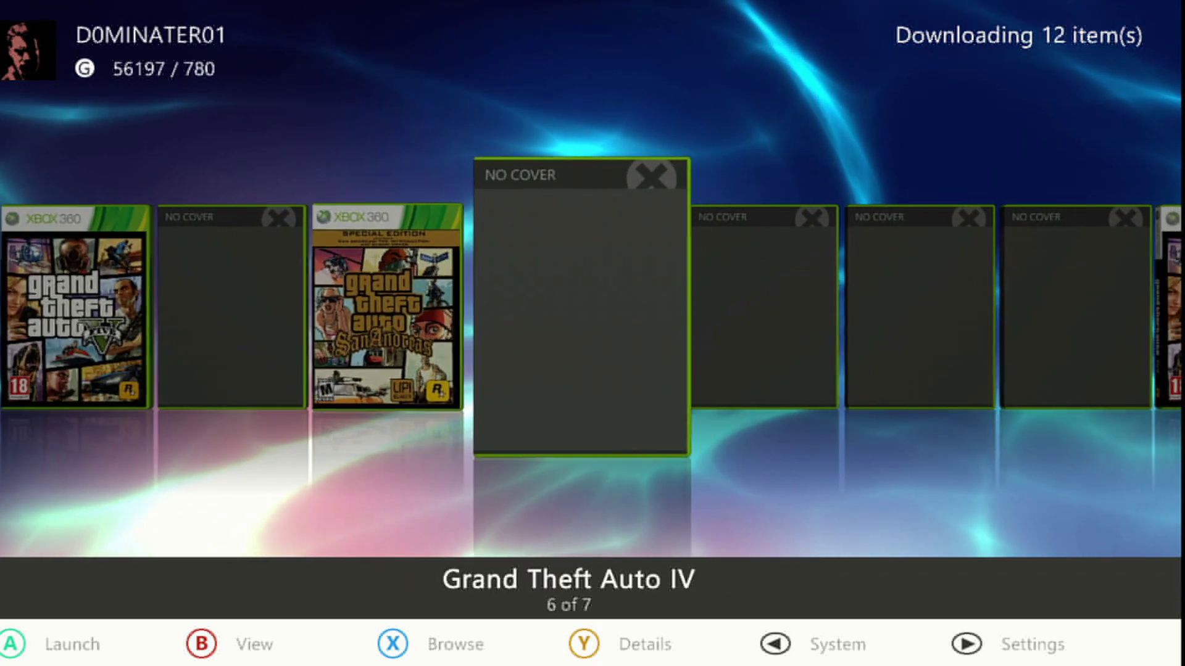
Examine the library's game covers from GTA V through Modern Warfare 3 while the artwork downloads
{"action": "key", "text": "Left"}
{"action": "key", "text": "Left"}
{"action": "key", "text": "Left"}
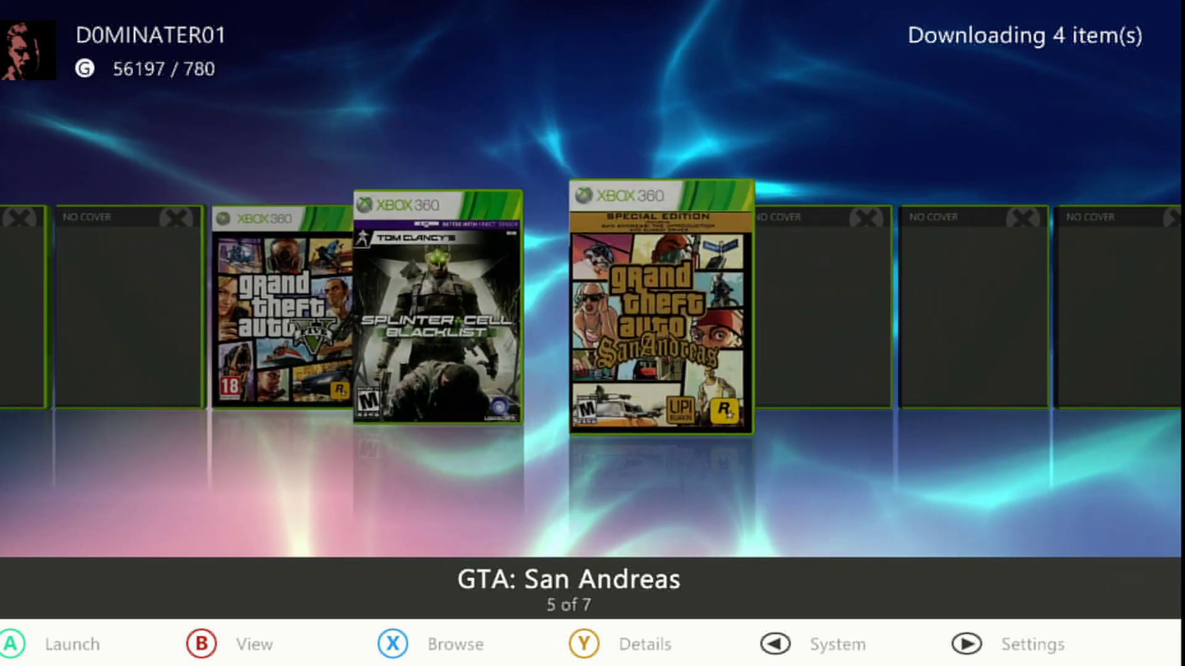
{"action": "key", "text": "Right"}
{"action": "key", "text": "Right"}
{"action": "key", "text": "Right"}
{"action": "key", "text": "Right"}
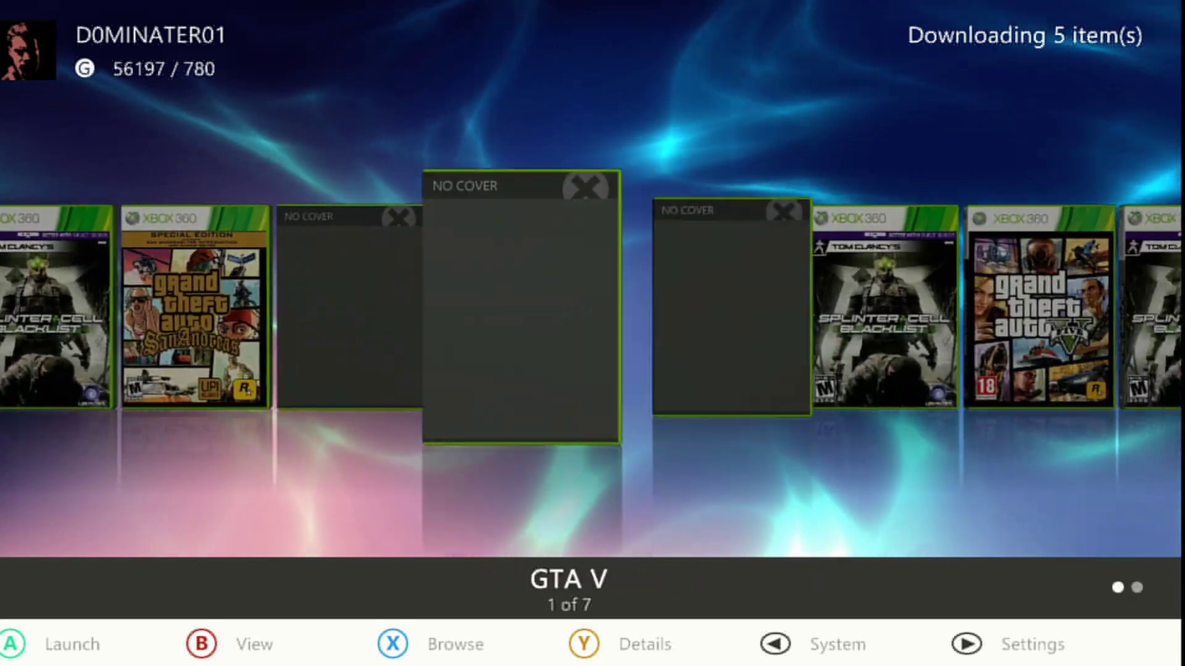
{"action": "key", "text": "Left"}
{"action": "key", "text": "Left"}
{"action": "key", "text": "Left"}
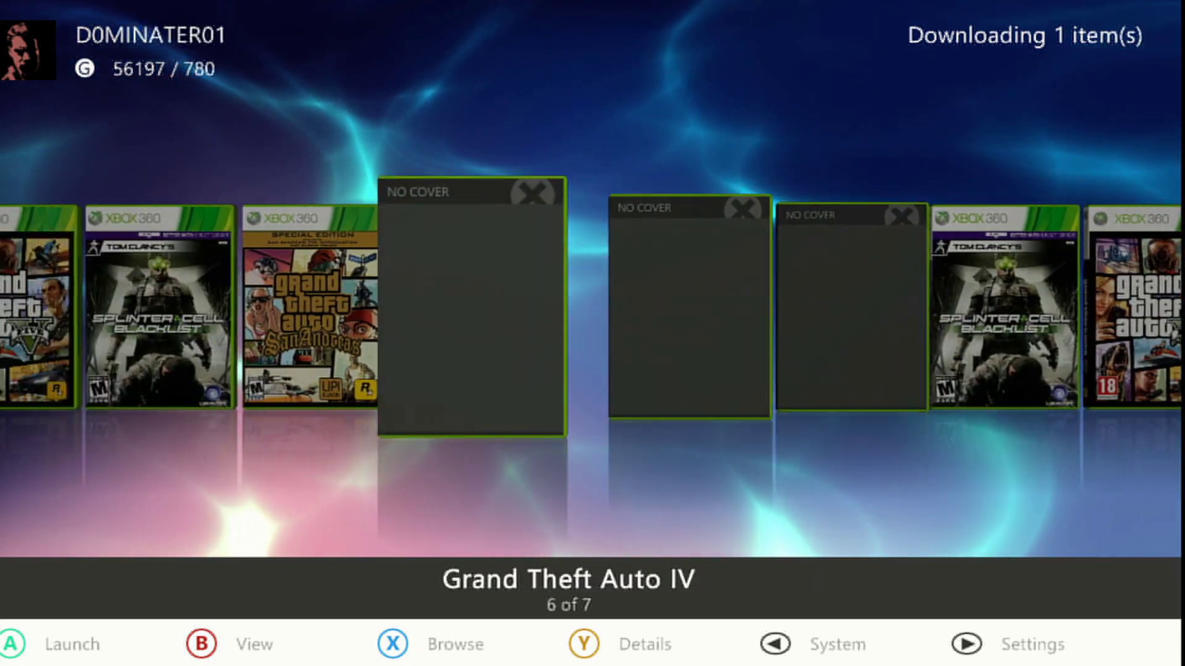
{"action": "key", "text": "Right"}
{"action": "key", "text": "Right"}
{"action": "key", "text": "Right"}
{"action": "key", "text": "Right"}
{"action": "key", "text": "Right"}
{"action": "key", "text": "Right"}
{"action": "key", "text": "Right"}
{"action": "key", "text": "Right"}
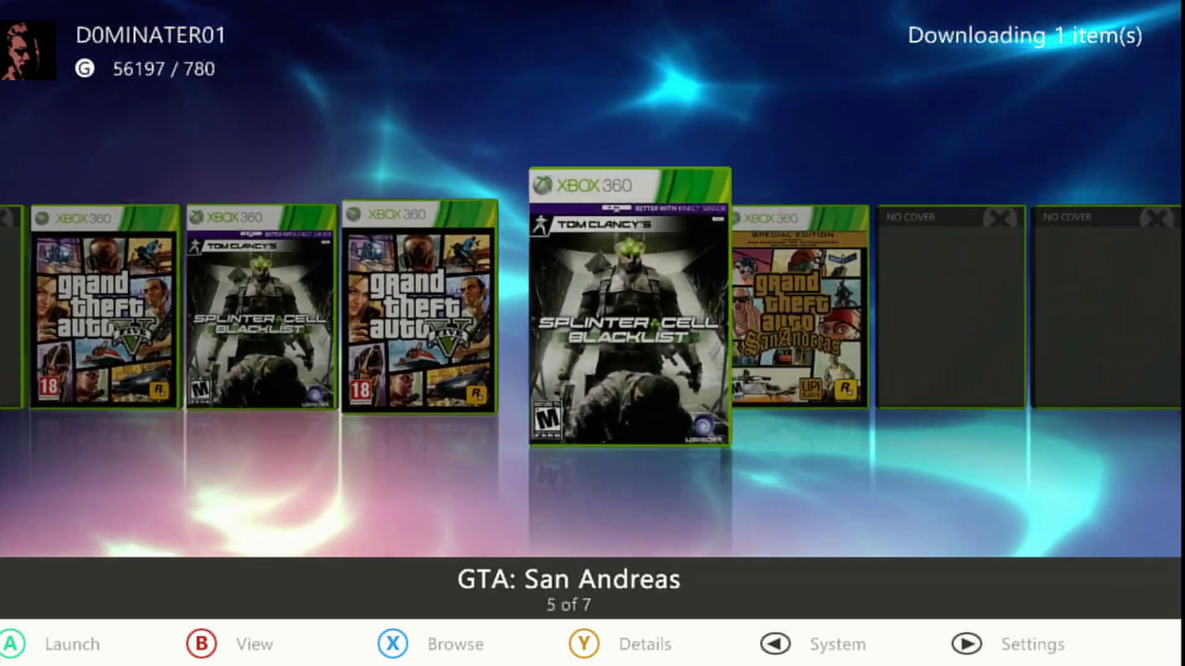
{"action": "key", "text": "Right"}
{"action": "key", "text": "Right"}
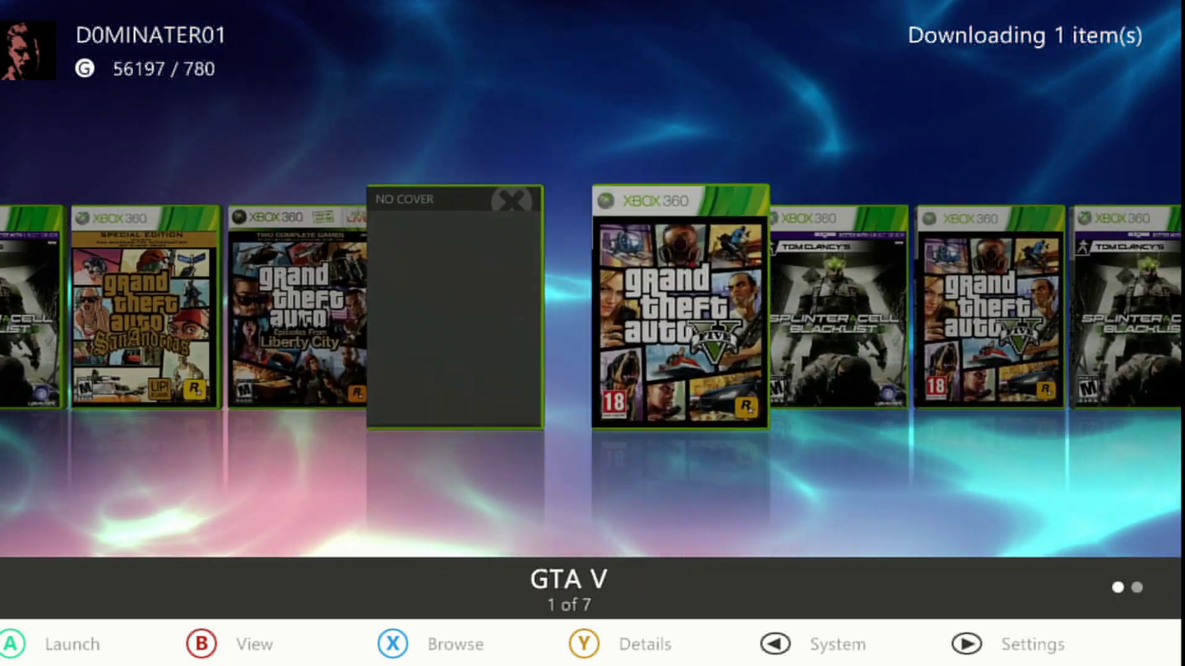
{"action": "key", "text": "Left"}
{"action": "key", "text": "Right"}
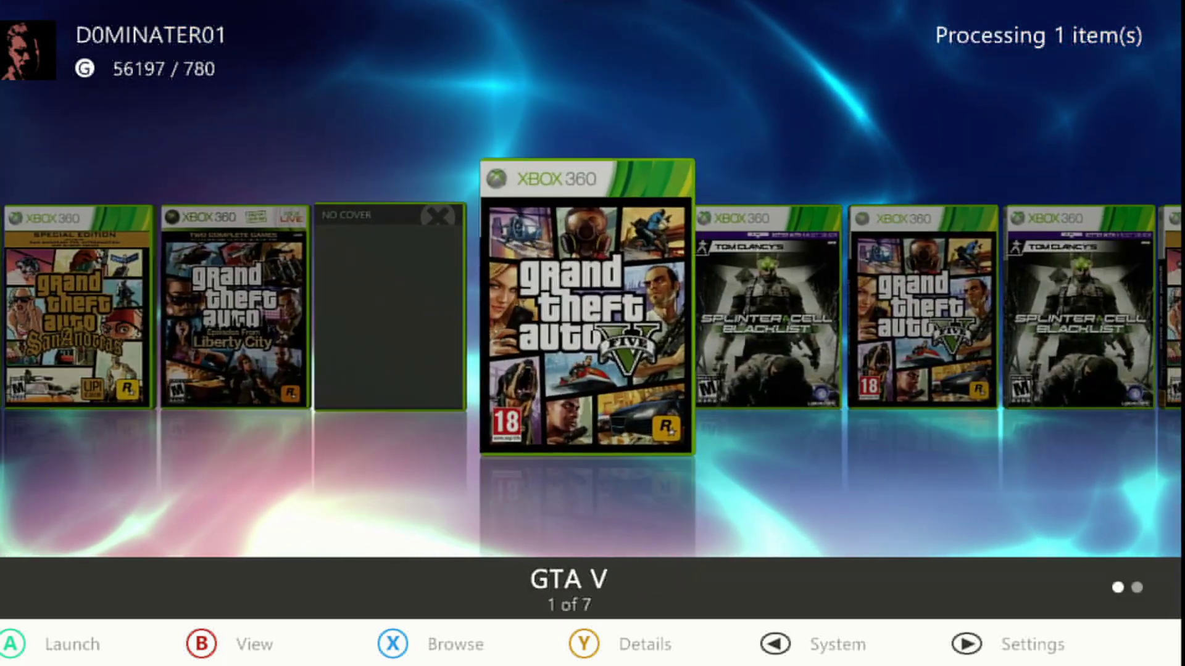
{"action": "key", "text": "Right"}
{"action": "key", "text": "Right"}
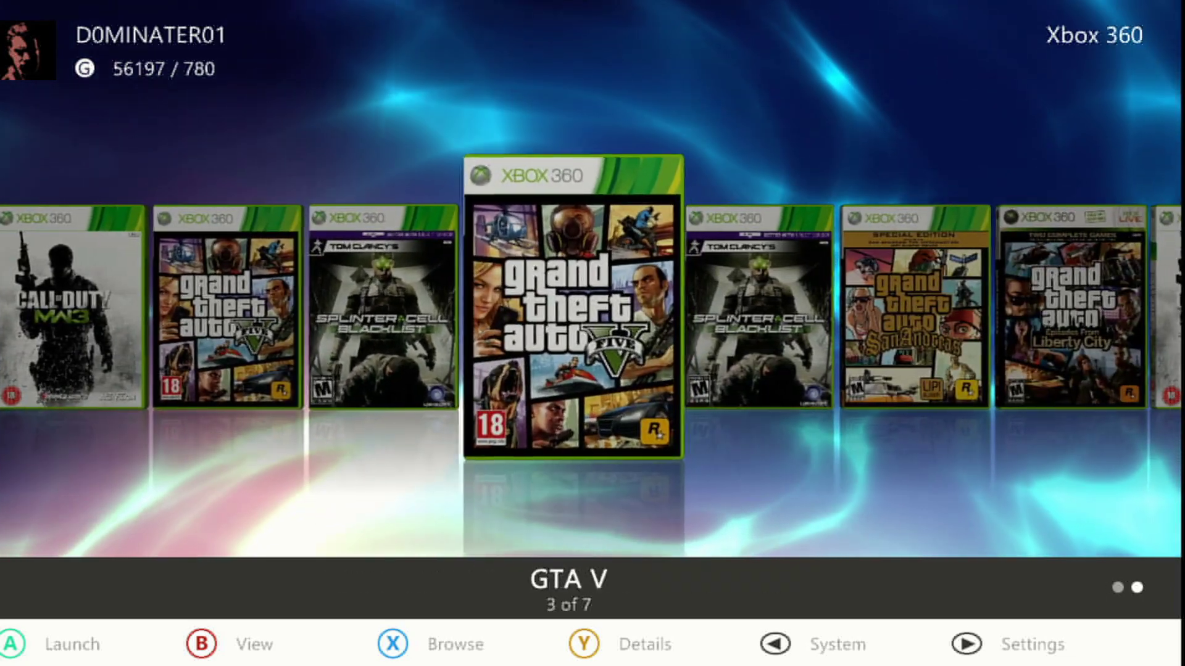
{"action": "key", "text": "Right"}
{"action": "key", "text": "Right"}
{"action": "key", "text": "Right"}
{"action": "key", "text": "Right"}
{"action": "key", "text": "Right"}
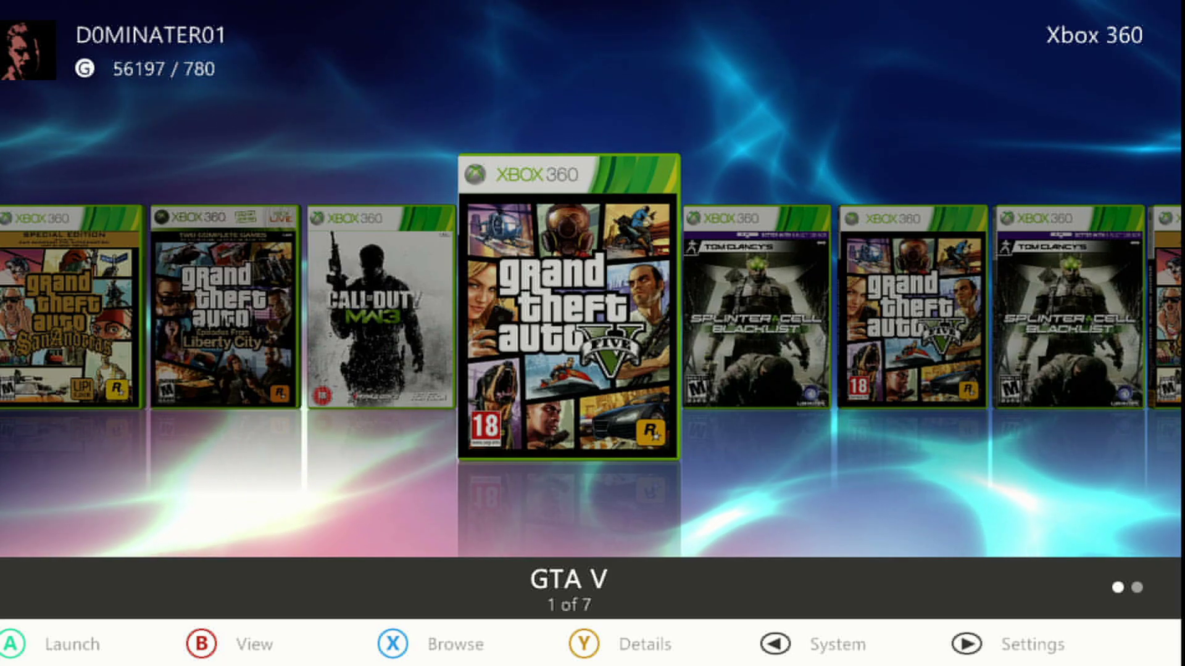
Reopen the content settings and review the list of managed paths
{"action": "key", "text": "Return"}
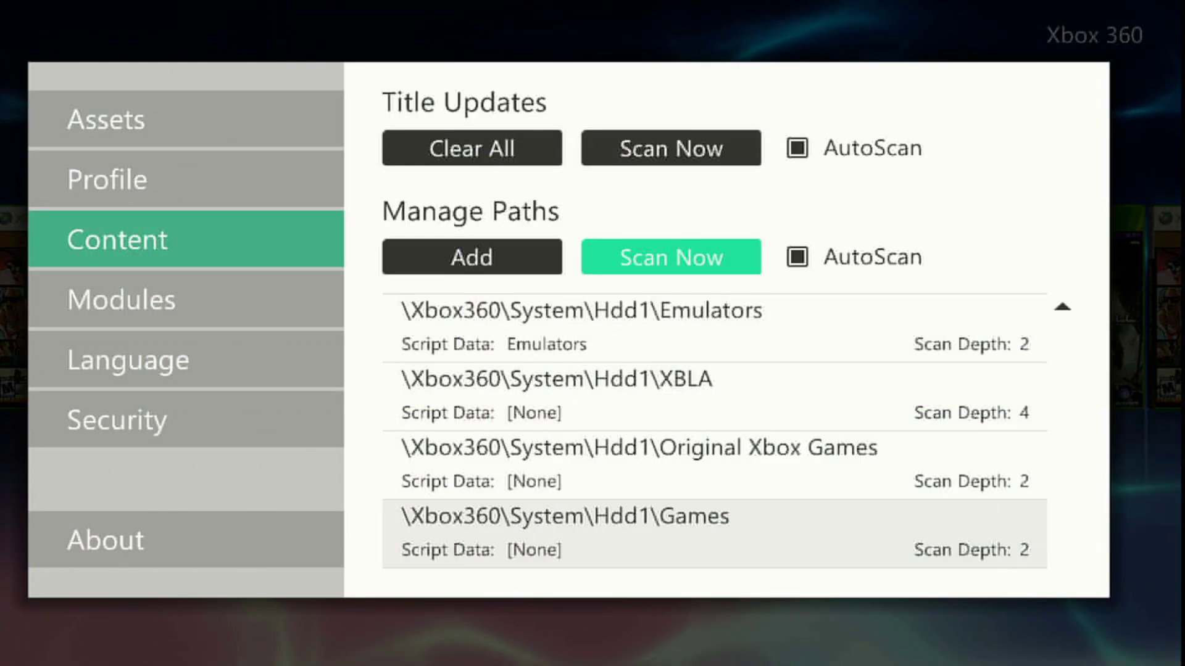
{"action": "key", "text": "Left"}
{"action": "key", "text": "Down"}
{"action": "key", "text": "Up"}
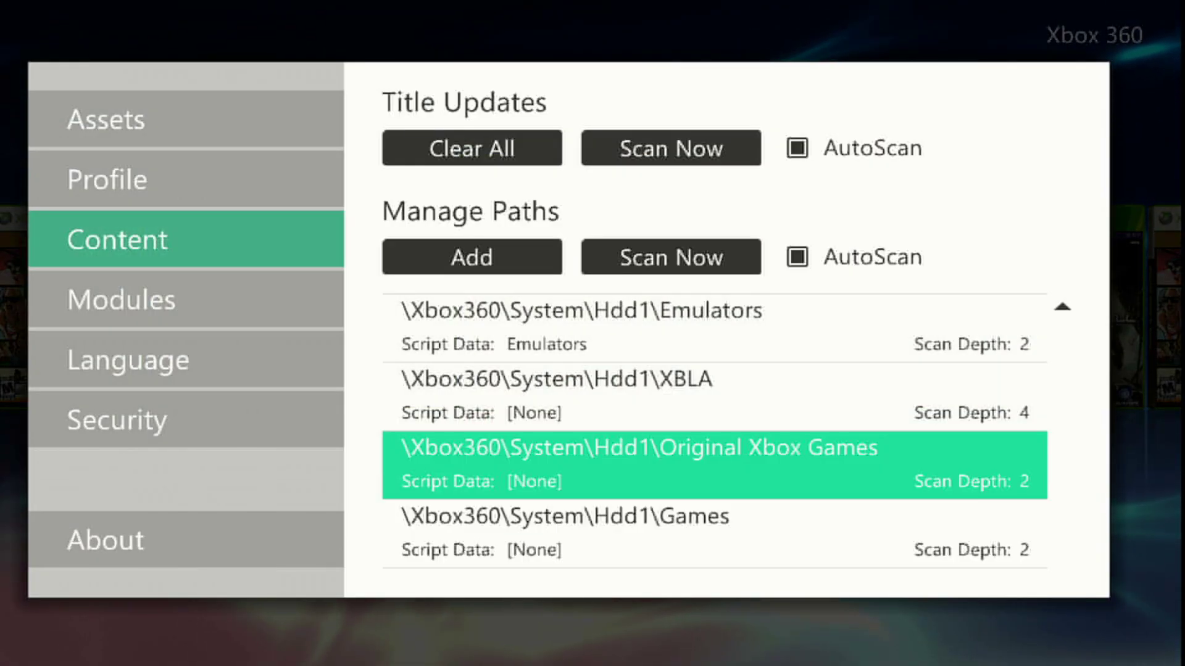
{"action": "key", "text": "Up"}
{"action": "key", "text": "Up"}
{"action": "key", "text": "Up"}
{"action": "key", "text": "Up"}
{"action": "key", "text": "Up"}
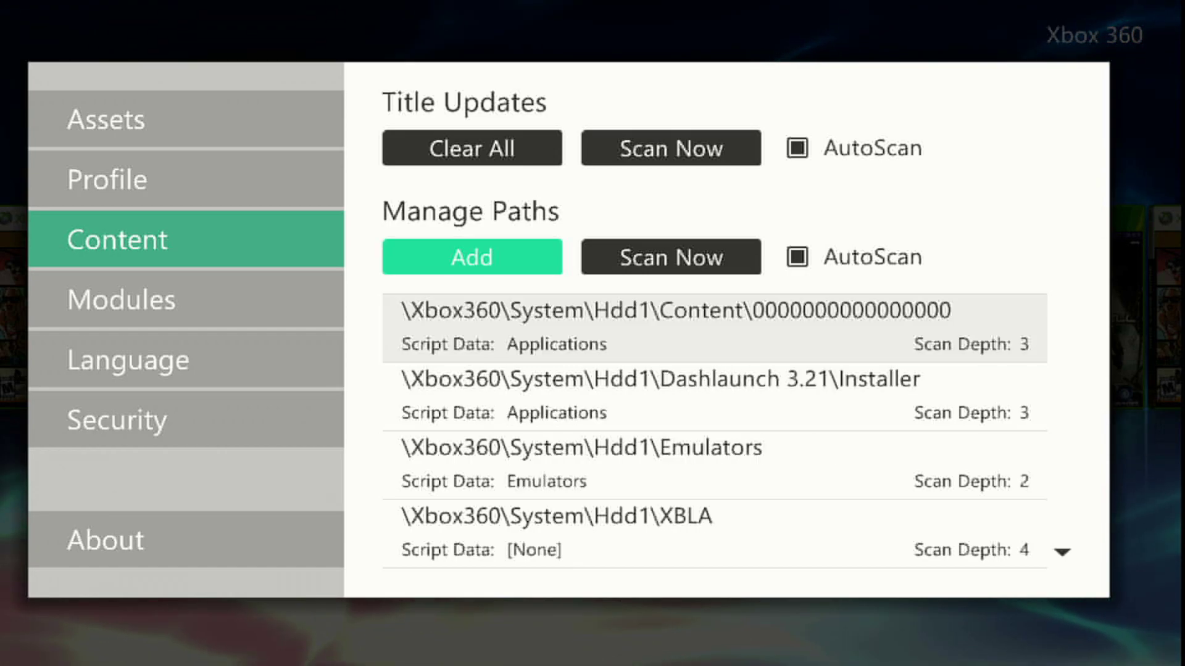
{"action": "key", "text": "Up"}
{"action": "key", "text": "Down"}
Start a new content path and choose the Games folder on Usb0 as its location
{"action": "key", "text": "Return"}
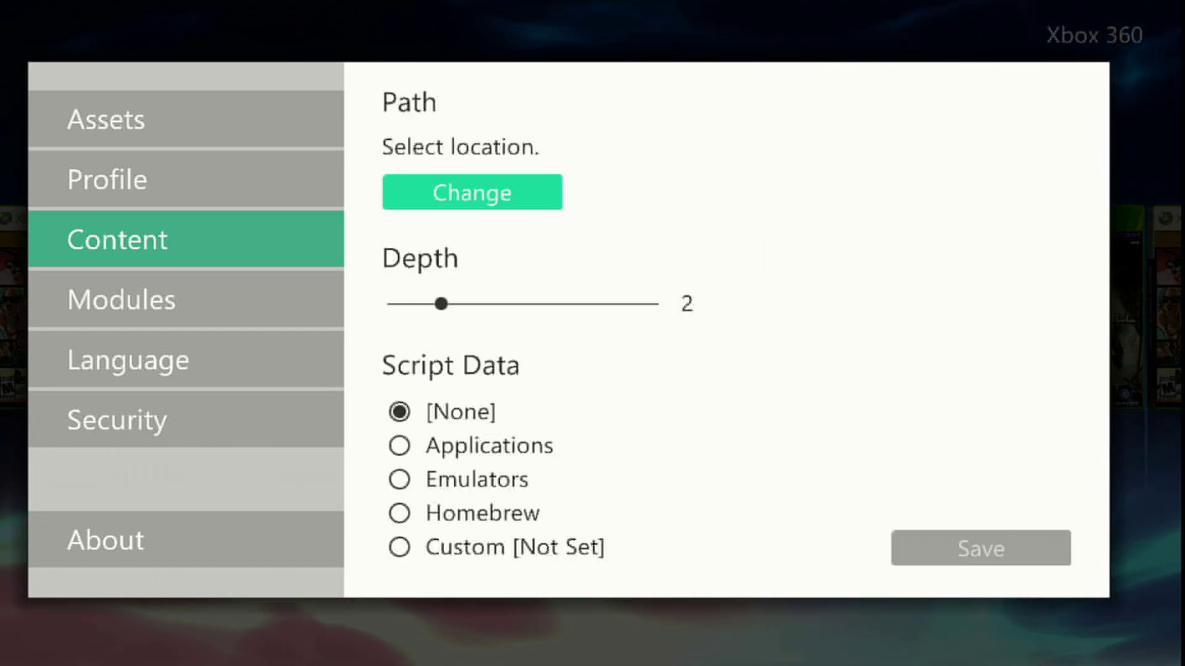
{"action": "key", "text": "Return"}
{"action": "key", "text": "Down"}
{"action": "key", "text": "Down"}
{"action": "key", "text": "Down"}
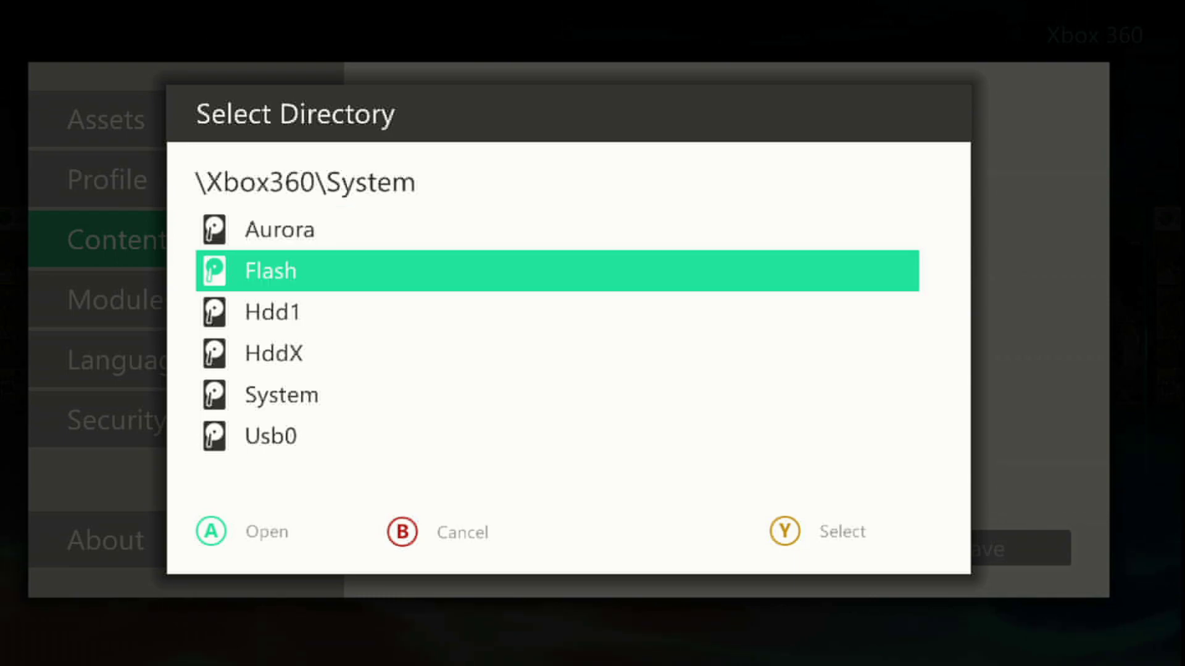
{"action": "key", "text": "Down"}
{"action": "key", "text": "Down"}
{"action": "key", "text": "Return"}
{"action": "key", "text": "Down"}
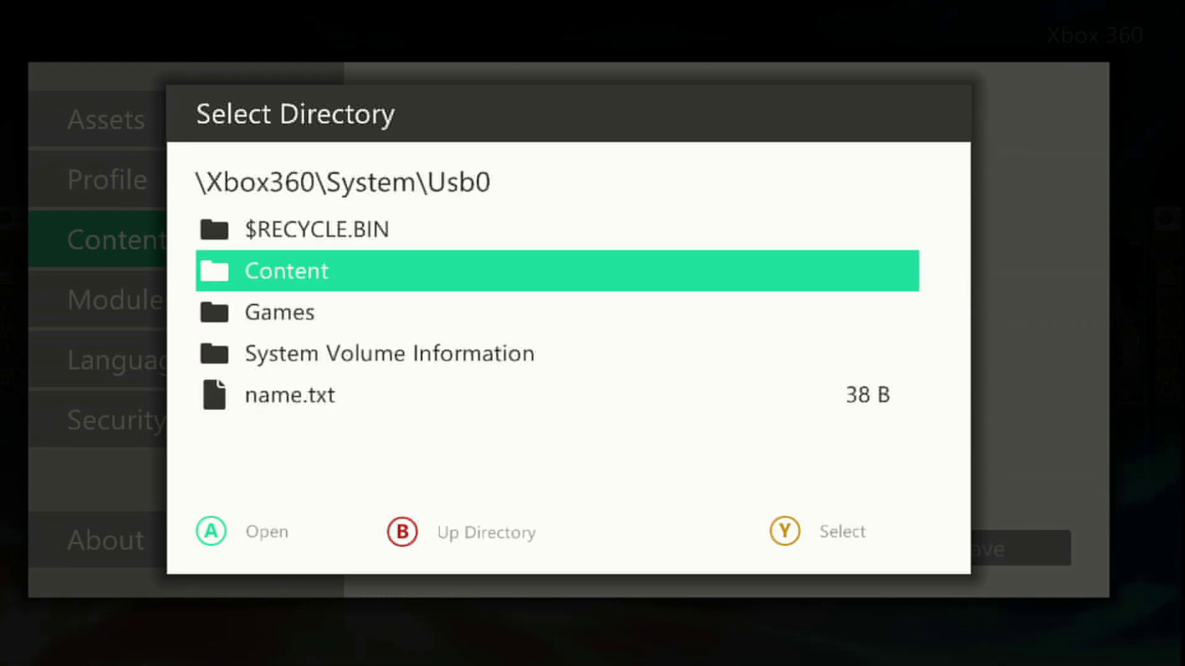
{"action": "key", "text": "Down"}
{"action": "key", "text": "y"}
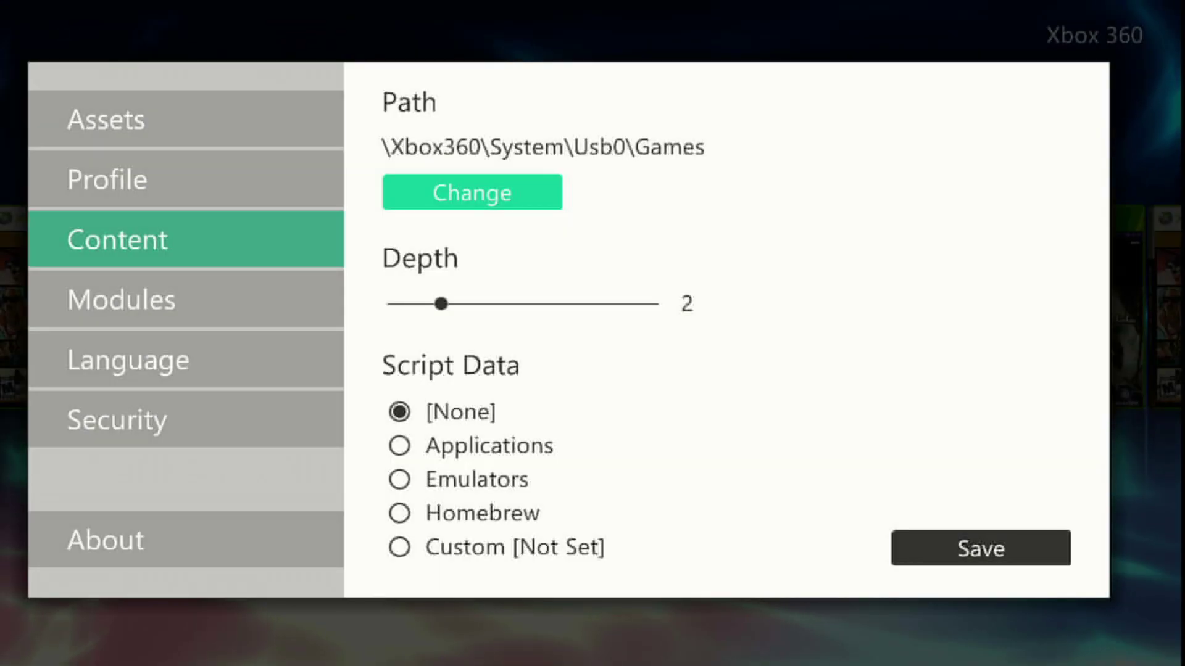
Review the scan depth and script data options for the Usb0 Games path
{"action": "key", "text": "Down"}
{"action": "key", "text": "Up"}
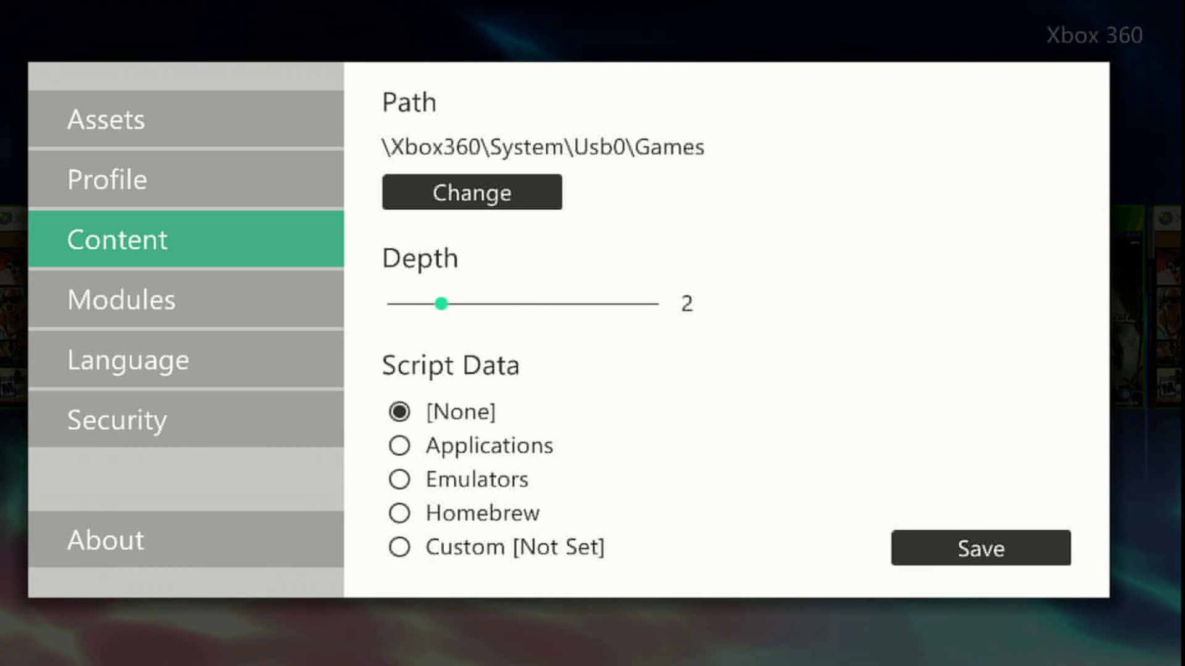
{"action": "key", "text": "Up"}
{"action": "key", "text": "Down"}
{"action": "key", "text": "Up"}
{"action": "key", "text": "Down"}
{"action": "key", "text": "Down"}
{"action": "key", "text": "Down"}
{"action": "key", "text": "Down"}
{"action": "key", "text": "Down"}
{"action": "key", "text": "Down"}
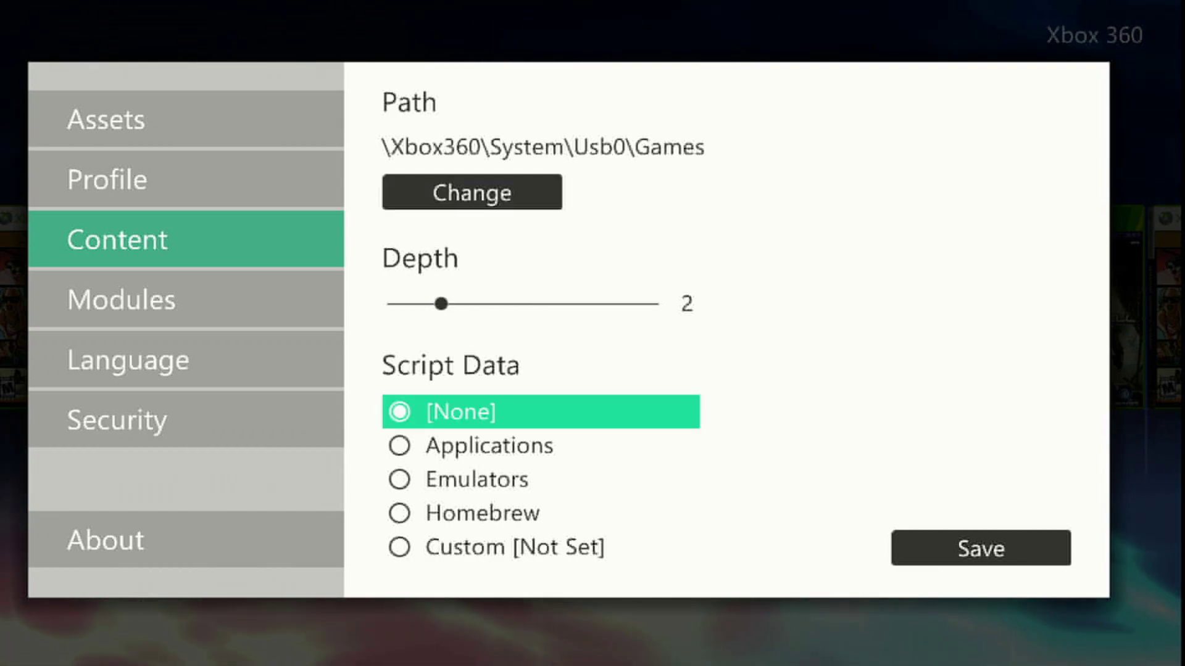
{"action": "key", "text": "Right"}
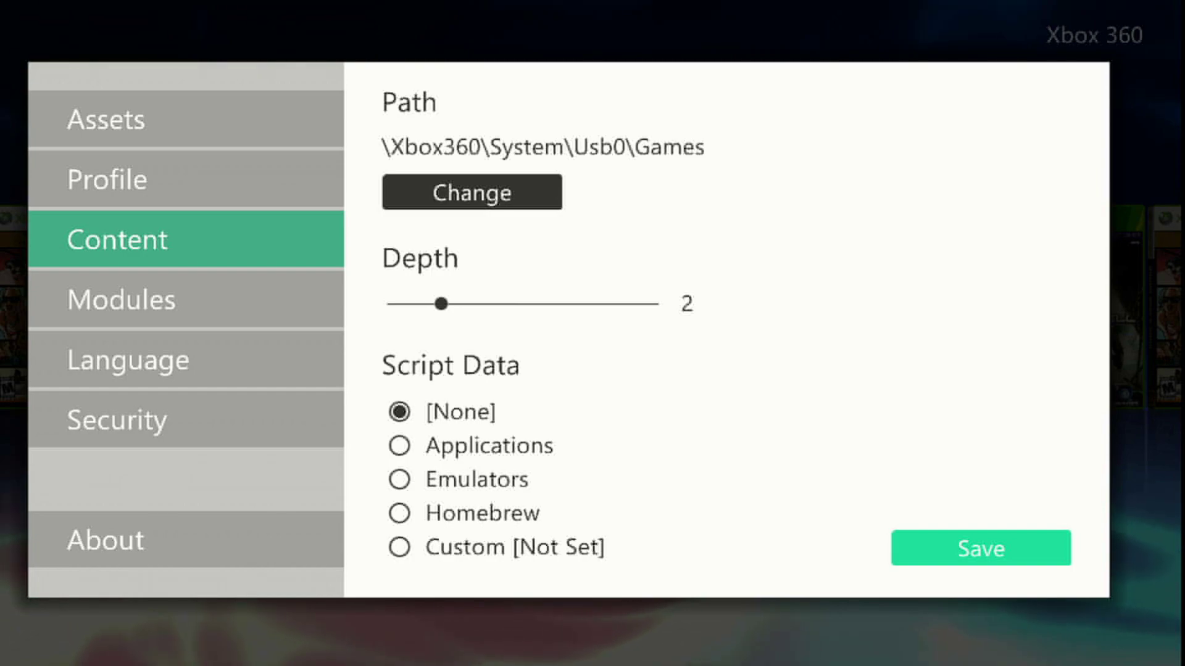
{"action": "key", "text": "Left"}
{"action": "key", "text": "Up"}
{"action": "key", "text": "Up"}
{"action": "key", "text": "Down"}
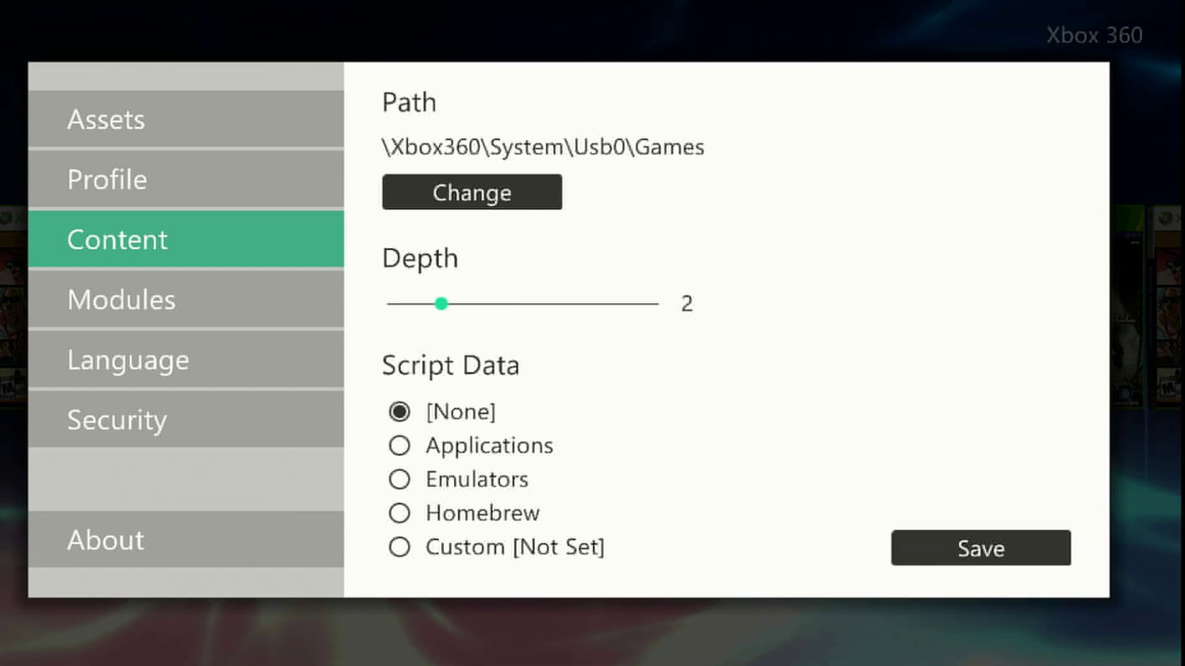
Try higher scan depths such as 4 for the Usb0 Games path, and set the depth back to 2
{"action": "key", "text": "Right"}
{"action": "key", "text": "Right"}
{"action": "key", "text": "Right"}
{"action": "key", "text": "Left"}
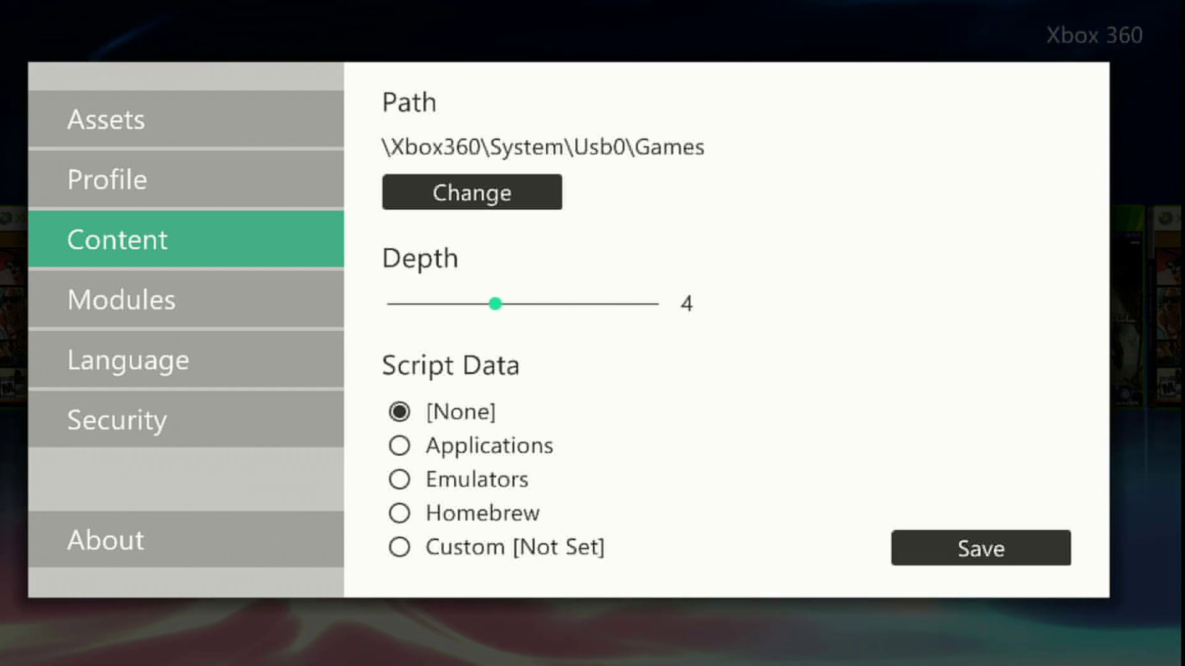
{"action": "key", "text": "Right"}
Save the Usb0 Games path with scan depth 2 and script data [None]
{"action": "key", "text": "Down"}
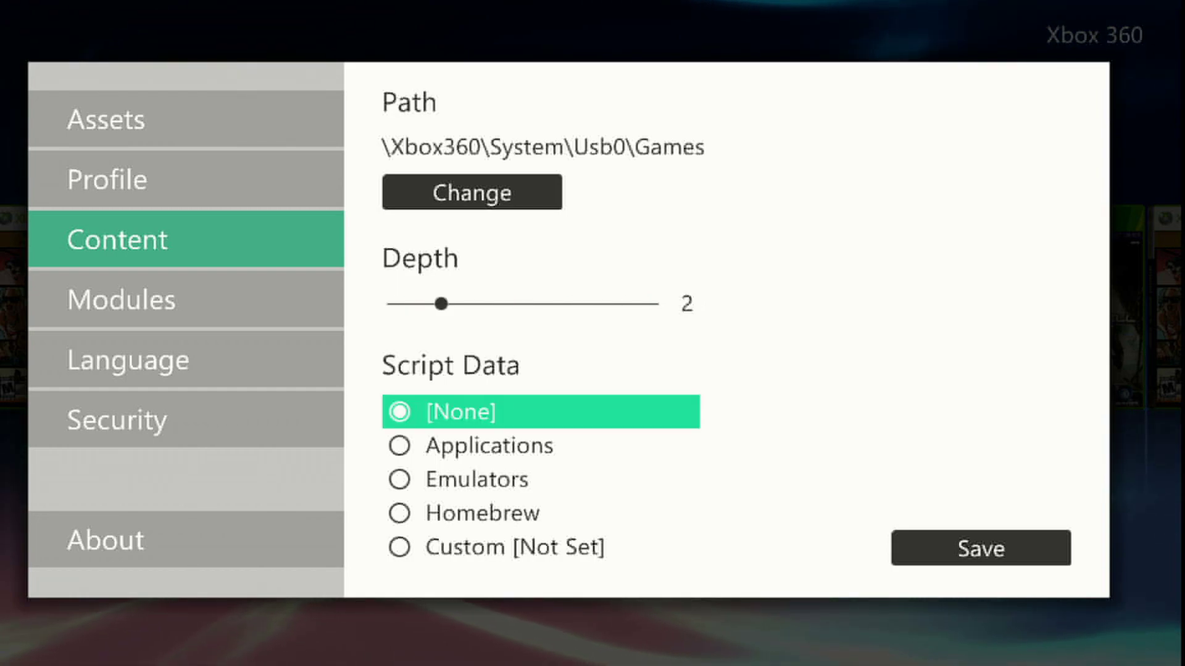
{"action": "key", "text": "Down"}
{"action": "key", "text": "Down"}
{"action": "key", "text": "Down"}
{"action": "key", "text": "Down"}
{"action": "key", "text": "Right"}
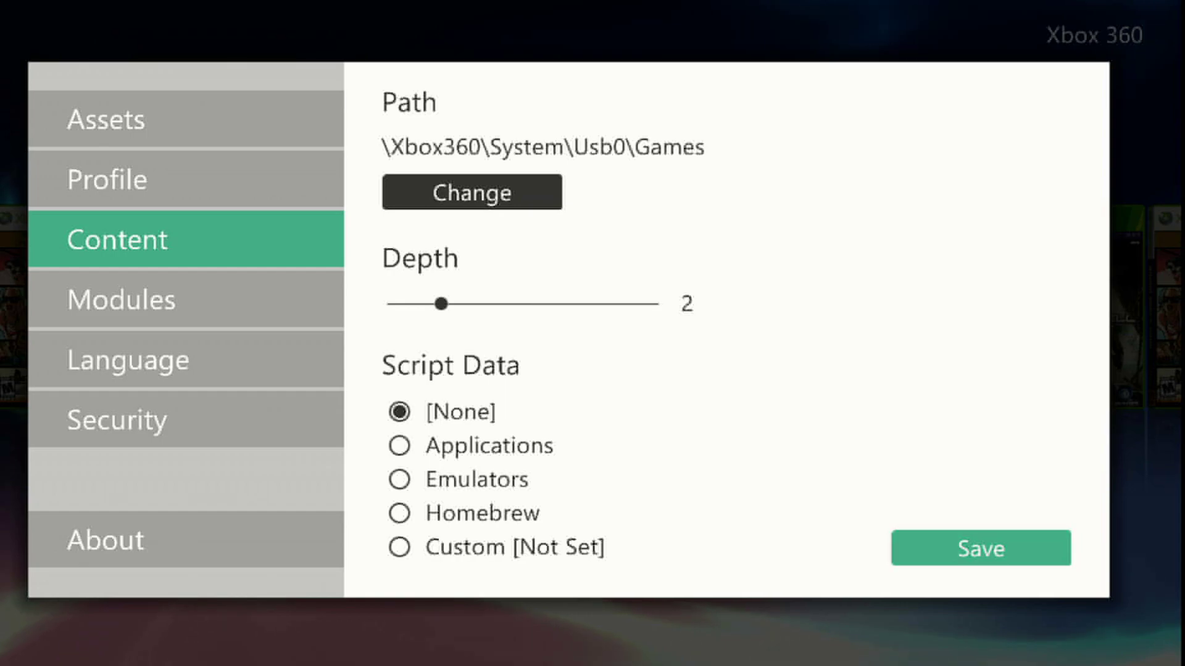
{"action": "key", "text": "Return"}
Examine the manual scan and AutoScan options for the managed paths
{"action": "key", "text": "Right"}
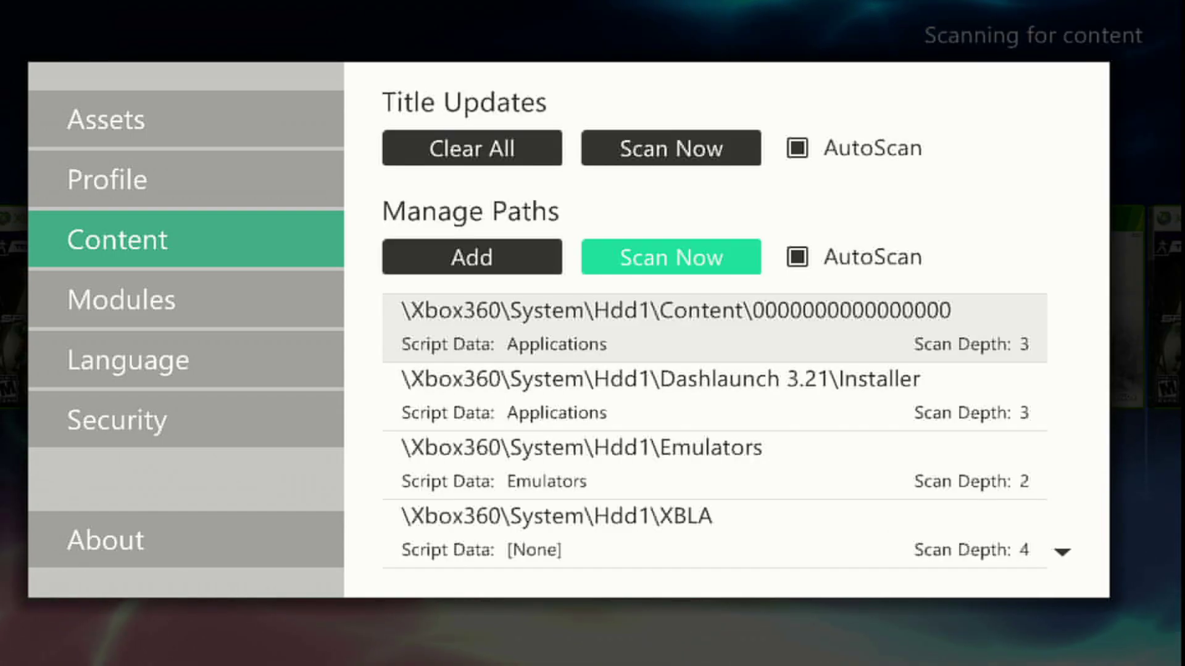
{"action": "key", "text": "Right"}
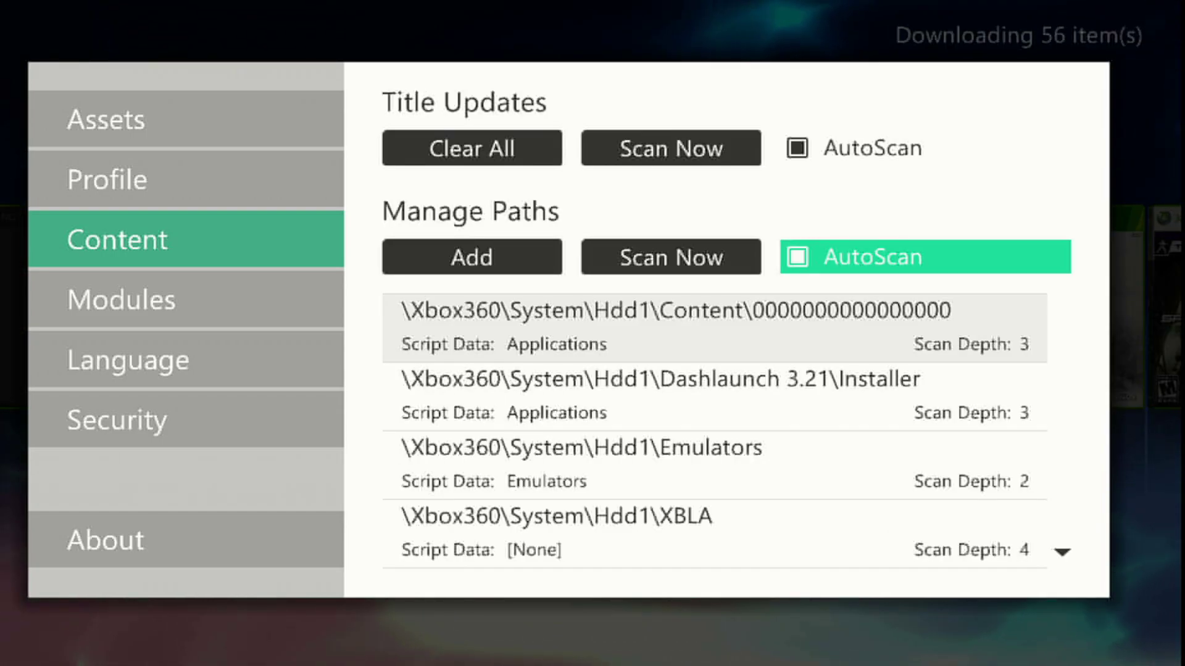
{"action": "key", "text": "Left"}
{"action": "key", "text": "Right"}
{"action": "key", "text": "Left"}
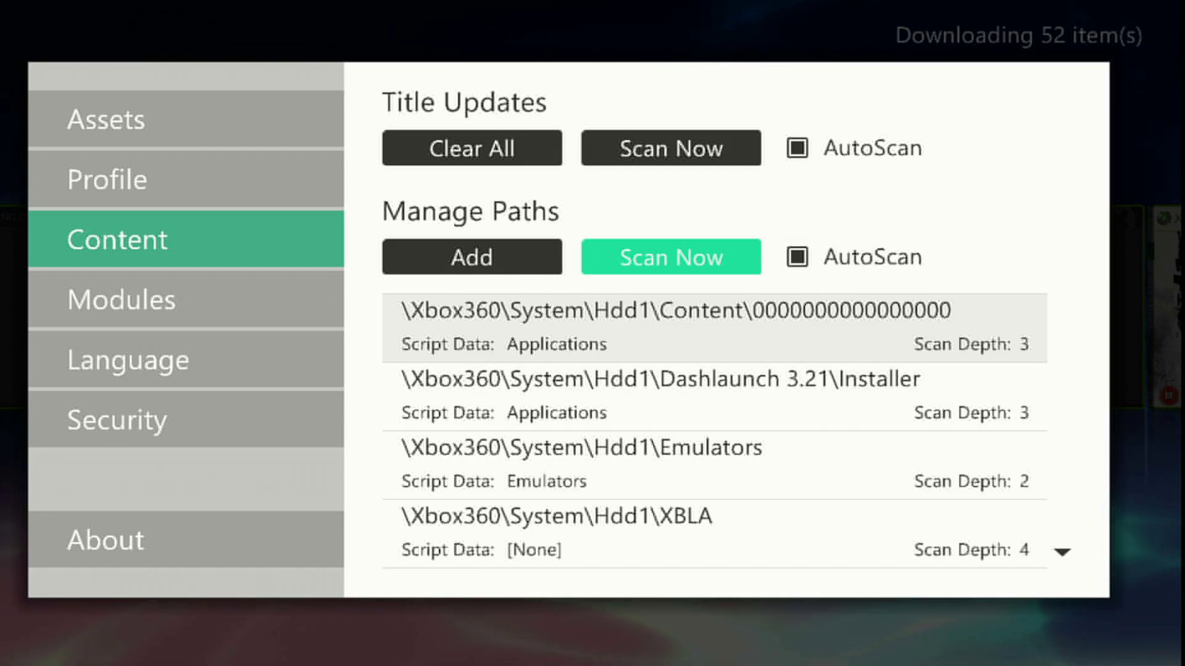
{"action": "key", "text": "Right"}
{"action": "key", "text": "Left"}
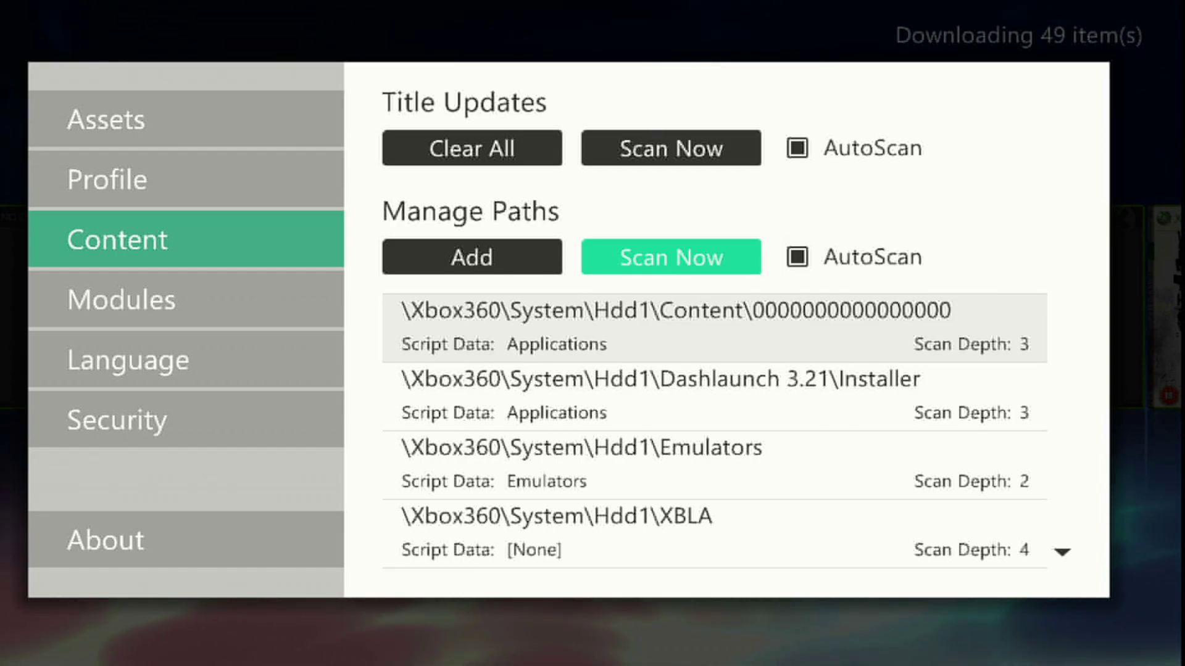
Return to the game library and look through the titles added by the Usb0 Games scan
{"action": "key", "text": "Escape"}
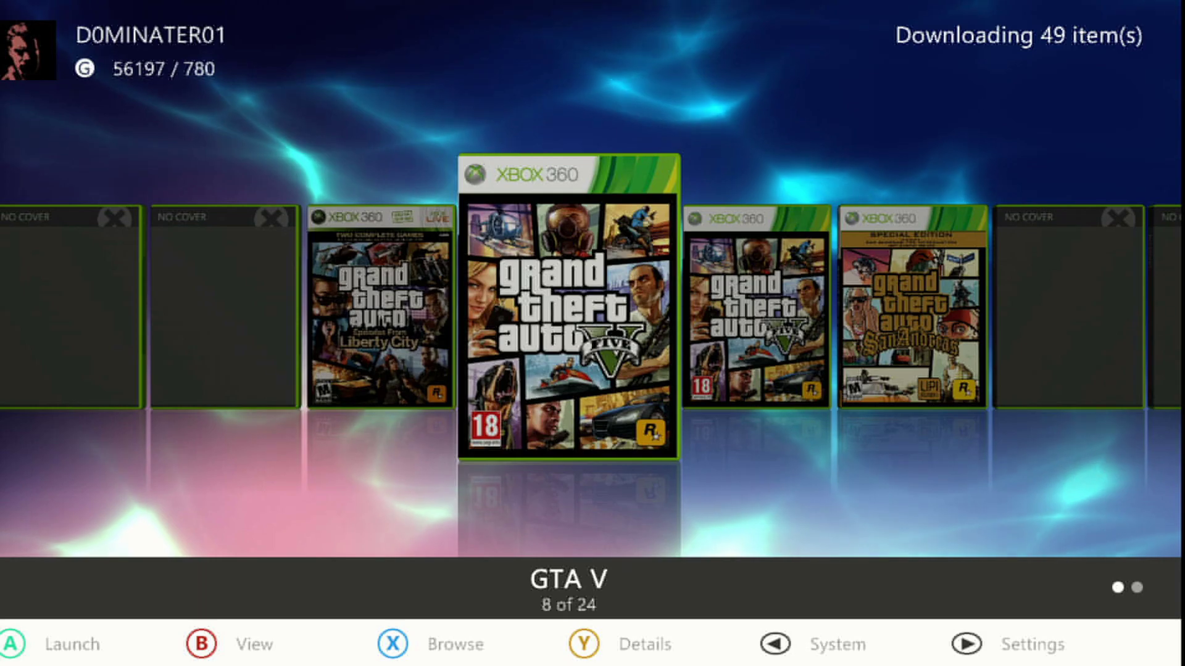
{"action": "key", "text": "Right"}
{"action": "key", "text": "Right"}
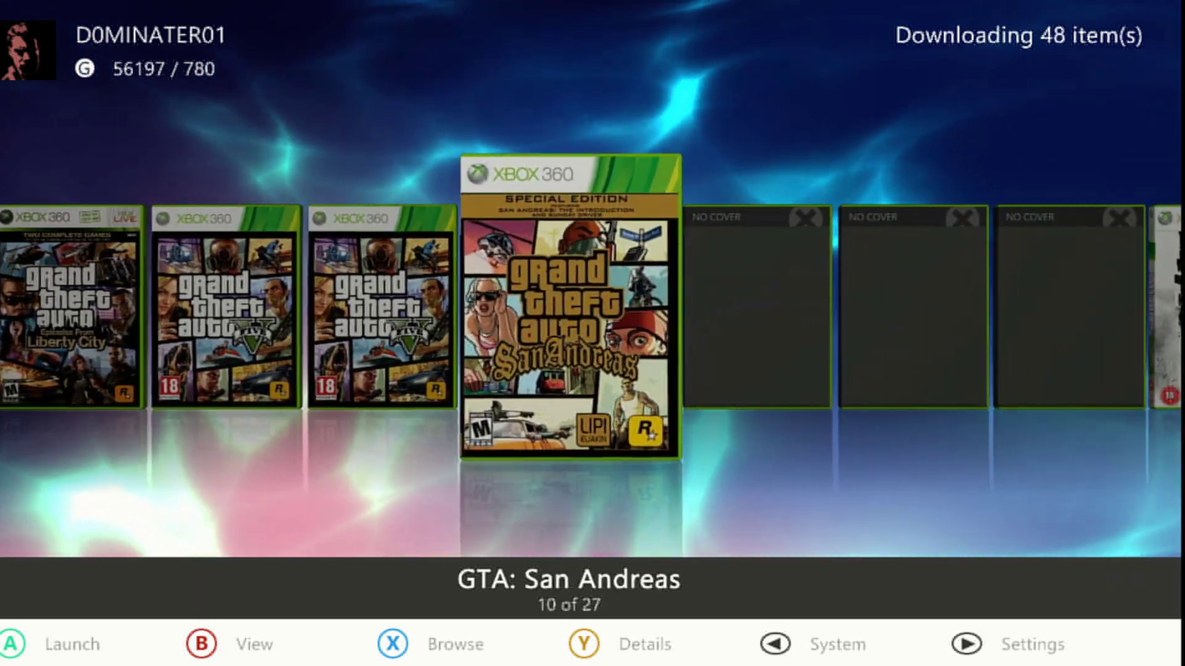
{"action": "key", "text": "Left"}
{"action": "key", "text": "Left"}
{"action": "key", "text": "Left"}
{"action": "key", "text": "Left"}
{"action": "key", "text": "Right"}
{"action": "key", "text": "Right"}
{"action": "key", "text": "Right"}
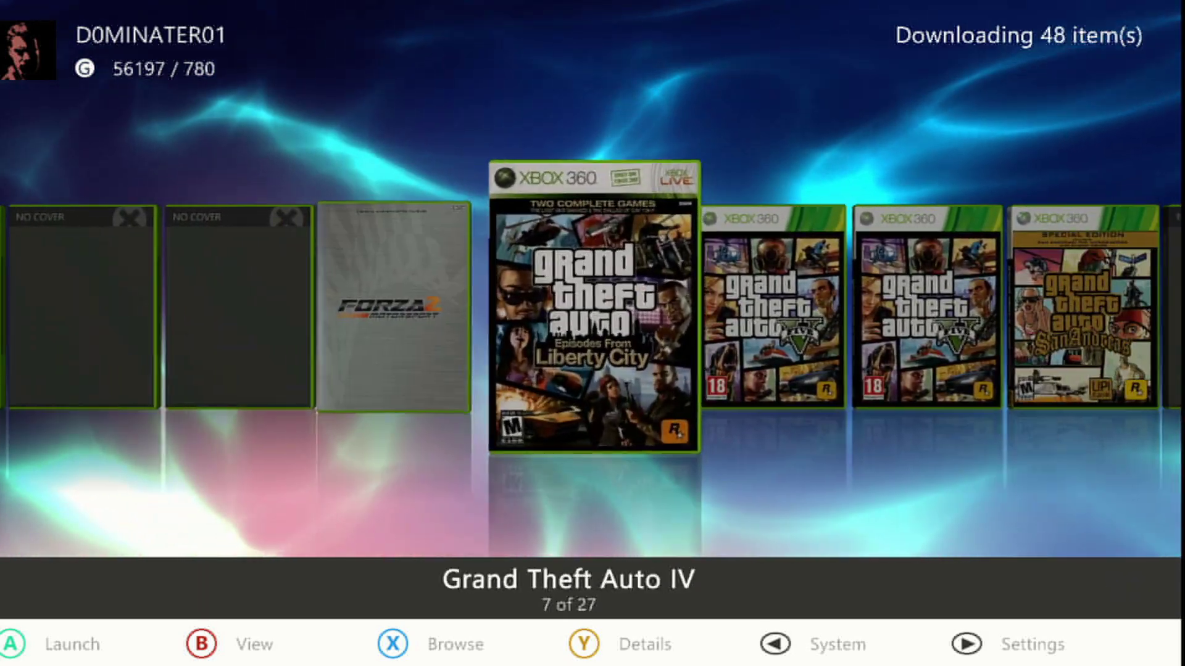
{"action": "key", "text": "Right"}
{"action": "key", "text": "Right"}
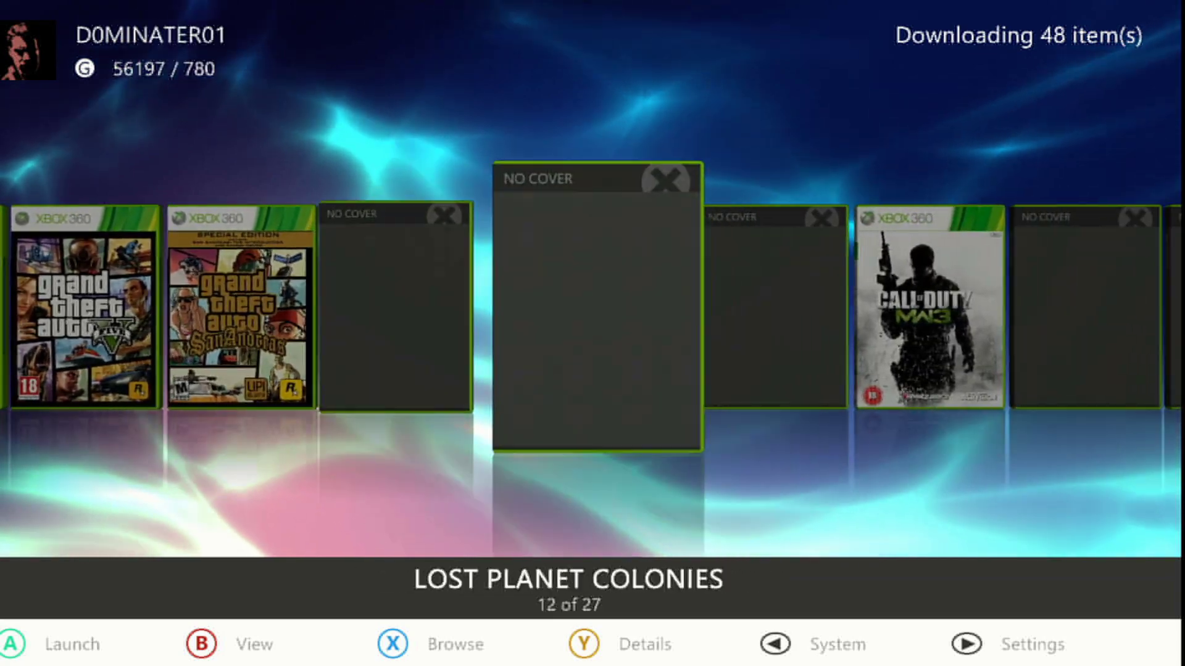
Browse the whole library of scanned games and check the cover art of each title
{"action": "key", "text": "Right"}
{"action": "key", "text": "Right"}
{"action": "key", "text": "Left"}
{"action": "key", "text": "Left"}
{"action": "key", "text": "Left"}
{"action": "key", "text": "Left"}
{"action": "key", "text": "Left"}
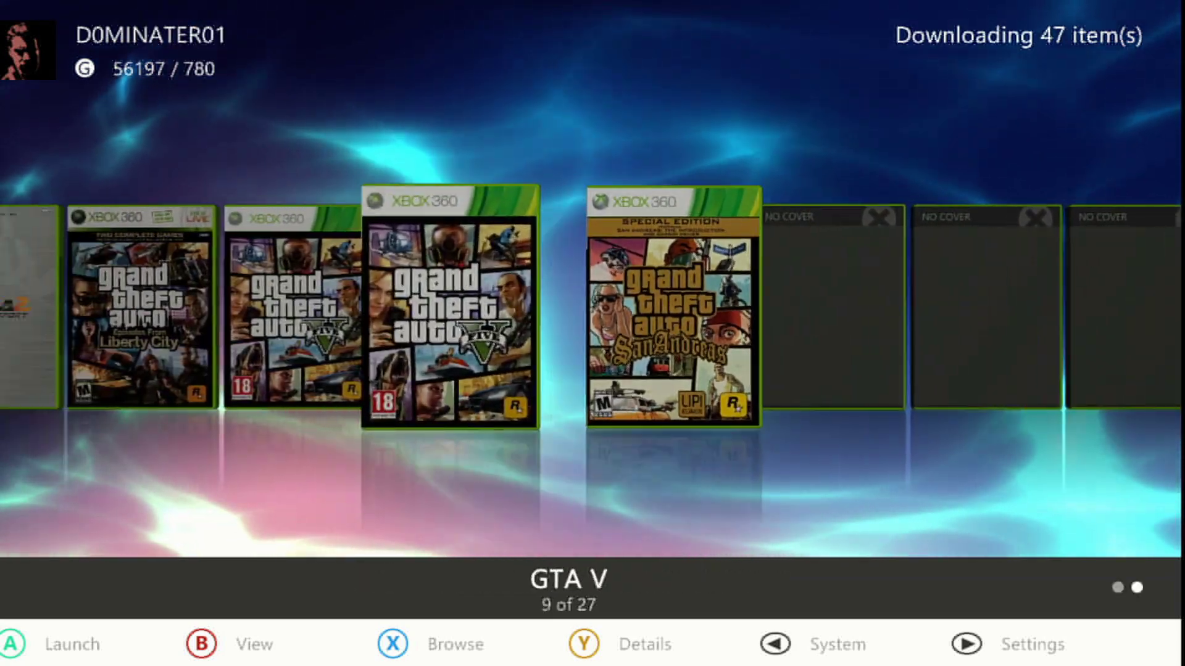
{"action": "key", "text": "Left"}
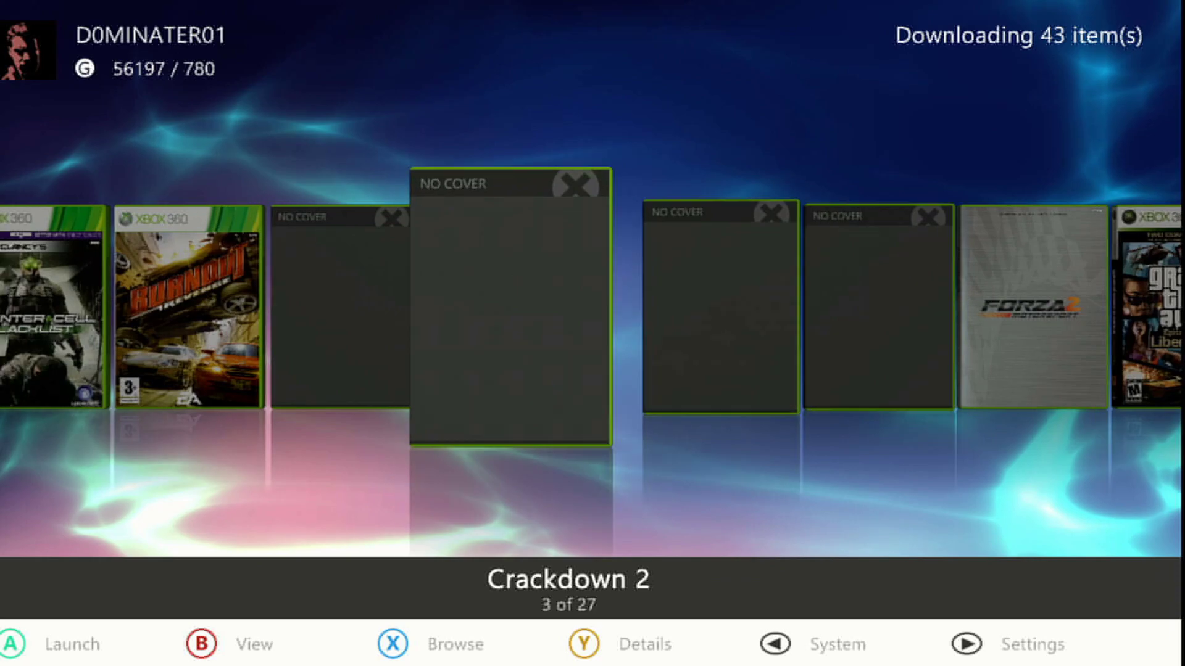
{"action": "key", "text": "Right"}
{"action": "key", "text": "Right"}
{"action": "key", "text": "Right"}
{"action": "key", "text": "Right"}
{"action": "key", "text": "Right"}
{"action": "key", "text": "Right"}
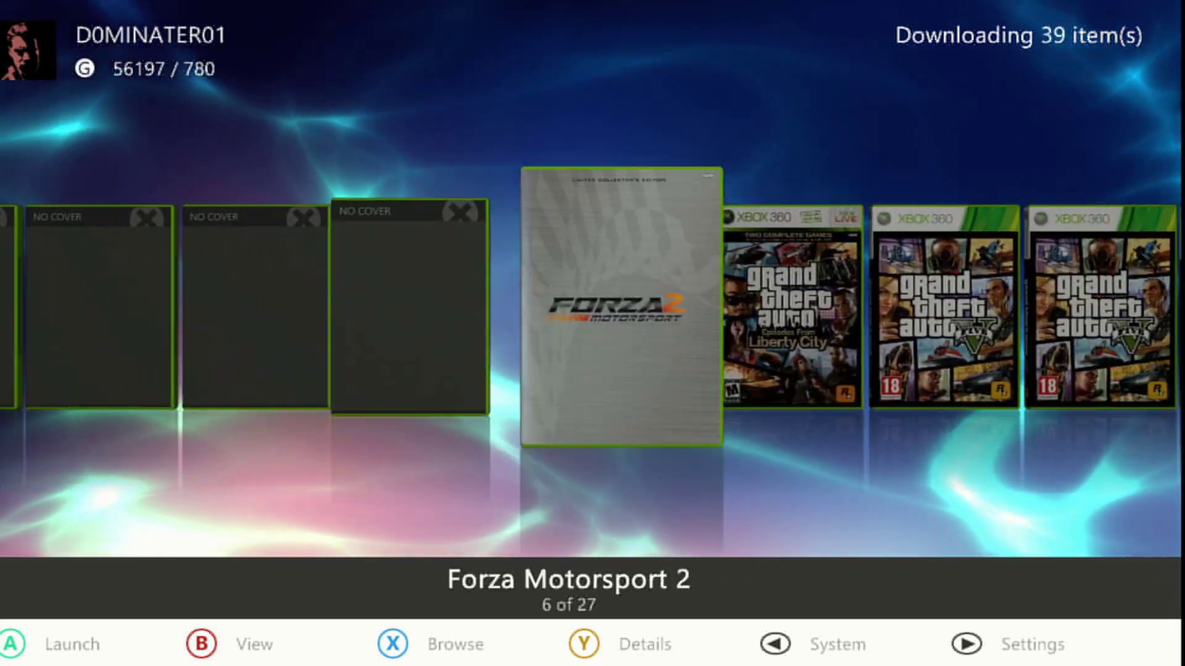
{"action": "key", "text": "Right"}
{"action": "key", "text": "Right"}
{"action": "key", "text": "Right"}
{"action": "key", "text": "Right"}
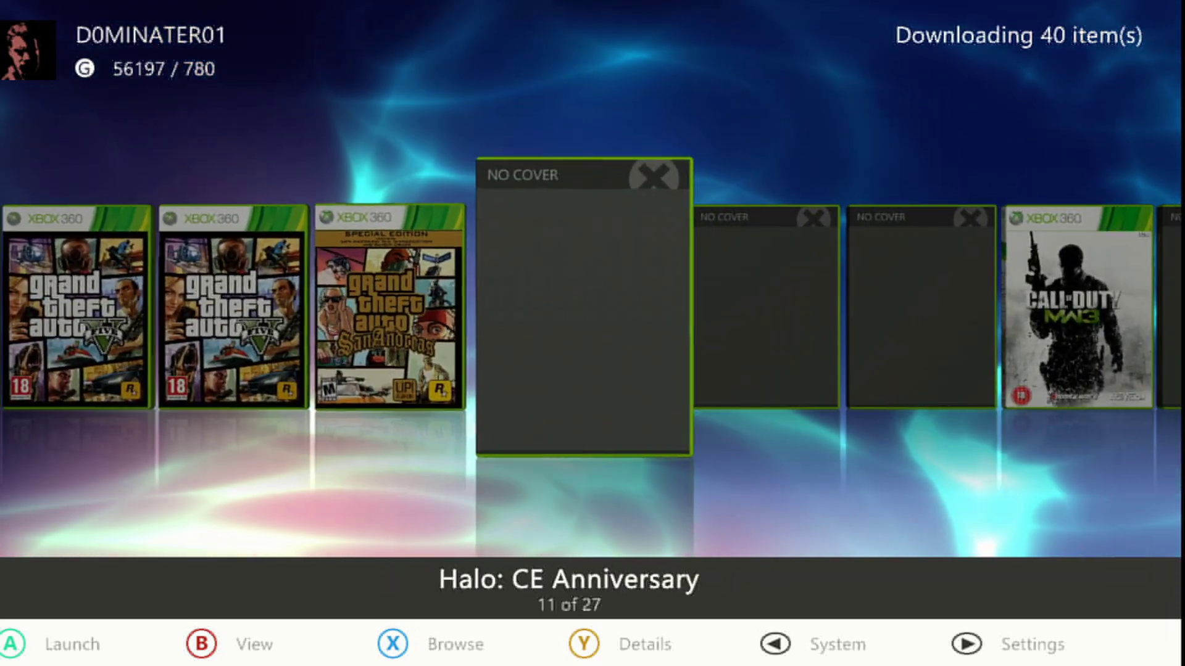
{"action": "key", "text": "Right"}
{"action": "key", "text": "Right"}
{"action": "key", "text": "Right"}
{"action": "key", "text": "Right"}
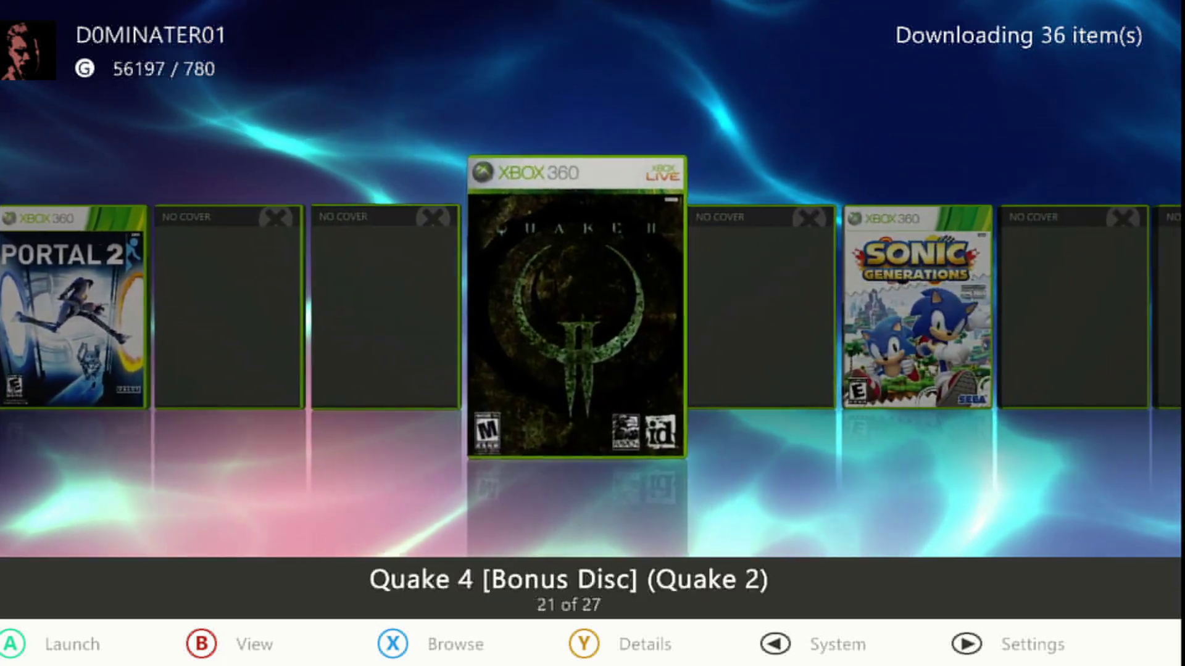
{"action": "key", "text": "Right"}
{"action": "key", "text": "Right"}
{"action": "key", "text": "Right"}
{"action": "key", "text": "Right"}
{"action": "key", "text": "Right"}
{"action": "key", "text": "Right"}
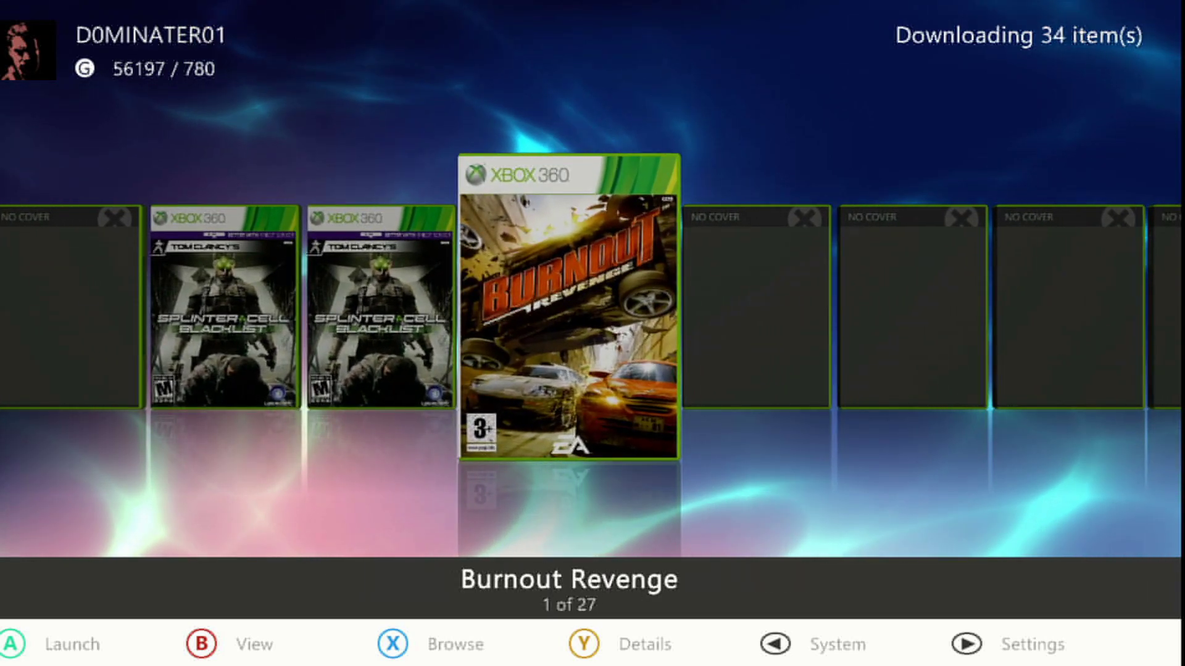
Check the cover downloads for the titles around Burnout Revenge, from Stranglehold to Crackdown 2, ending on Burnout Revenge
{"action": "key", "text": "Left"}
{"action": "key", "text": "Left"}
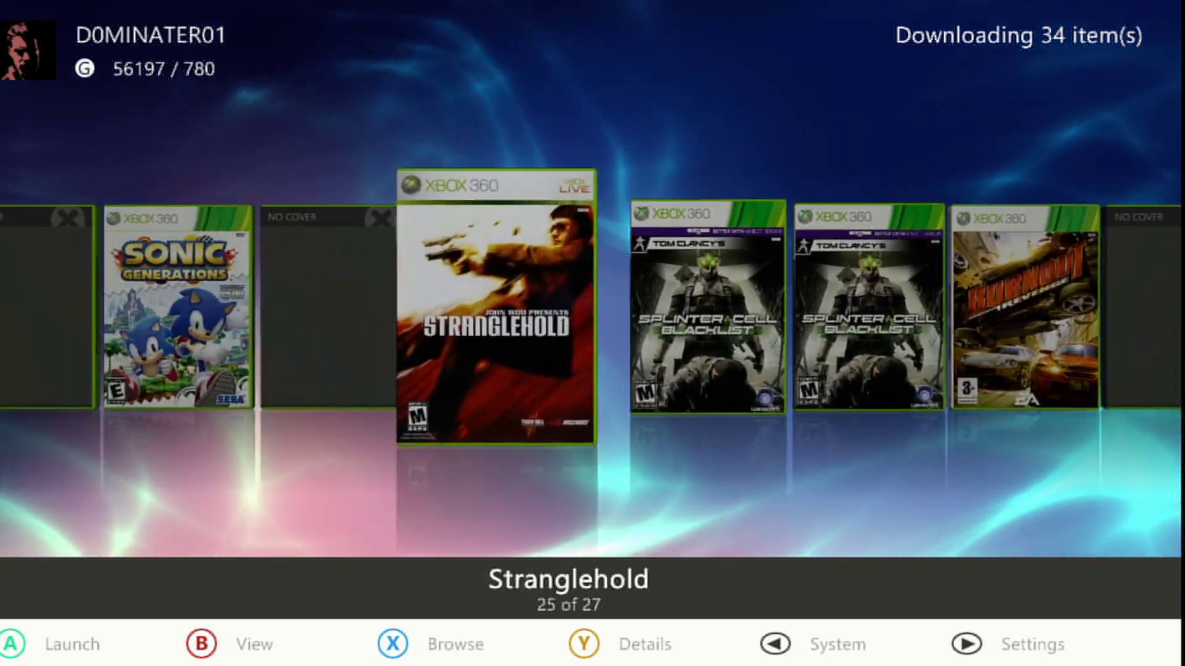
{"action": "key", "text": "Right"}
{"action": "key", "text": "Right"}
{"action": "key", "text": "Right"}
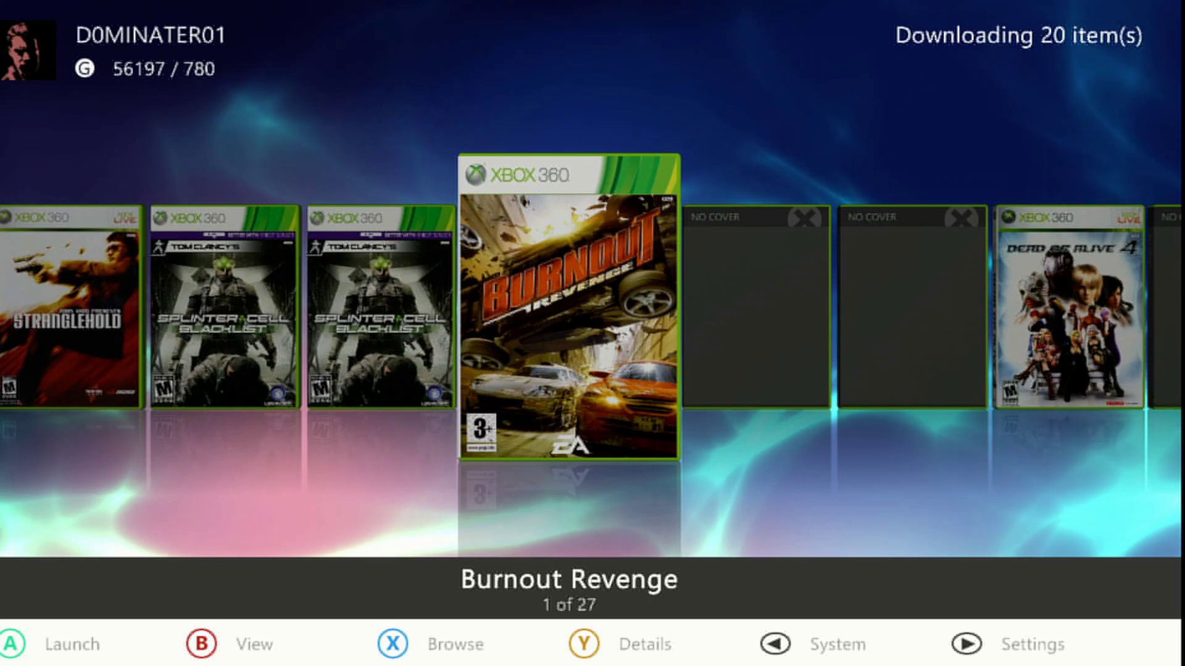
{"action": "key", "text": "Right"}
{"action": "key", "text": "Right"}
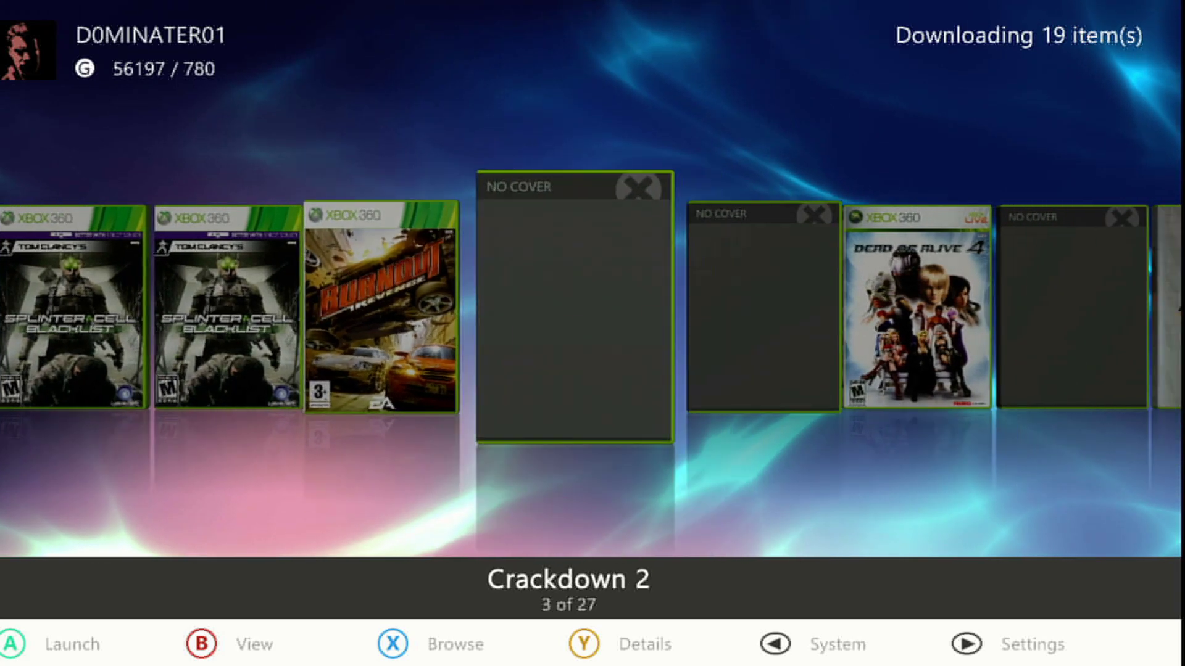
{"action": "key", "text": "Left"}
{"action": "key", "text": "Left"}
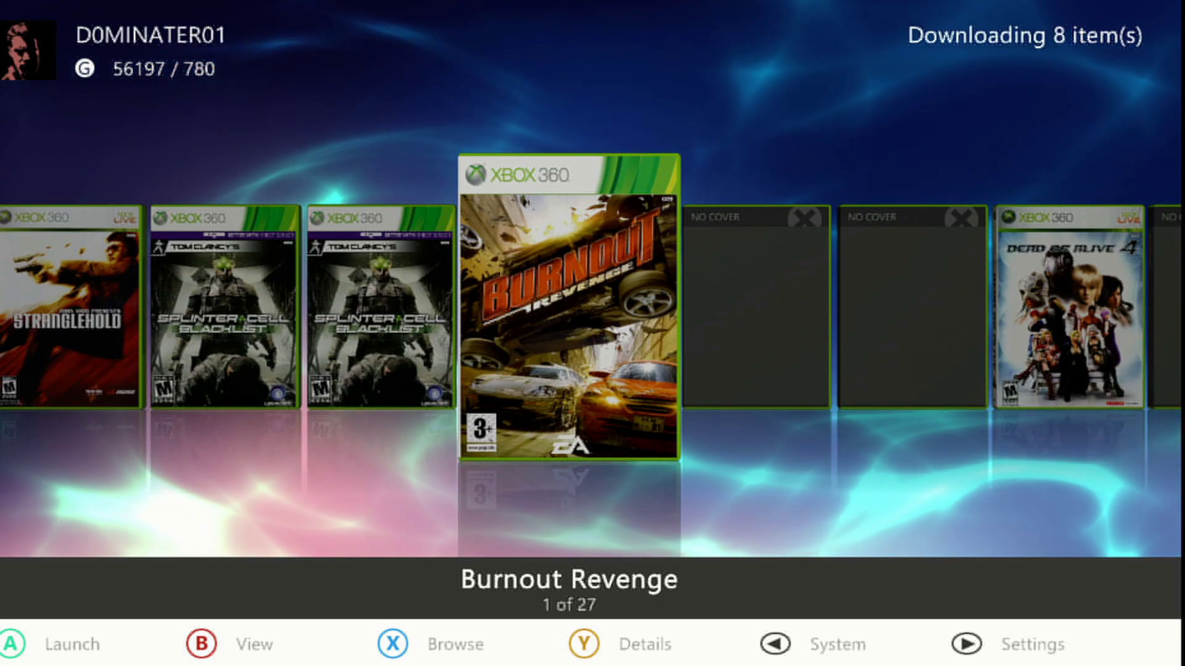
{"action": "key", "text": "Right"}
{"action": "key", "text": "Left"}
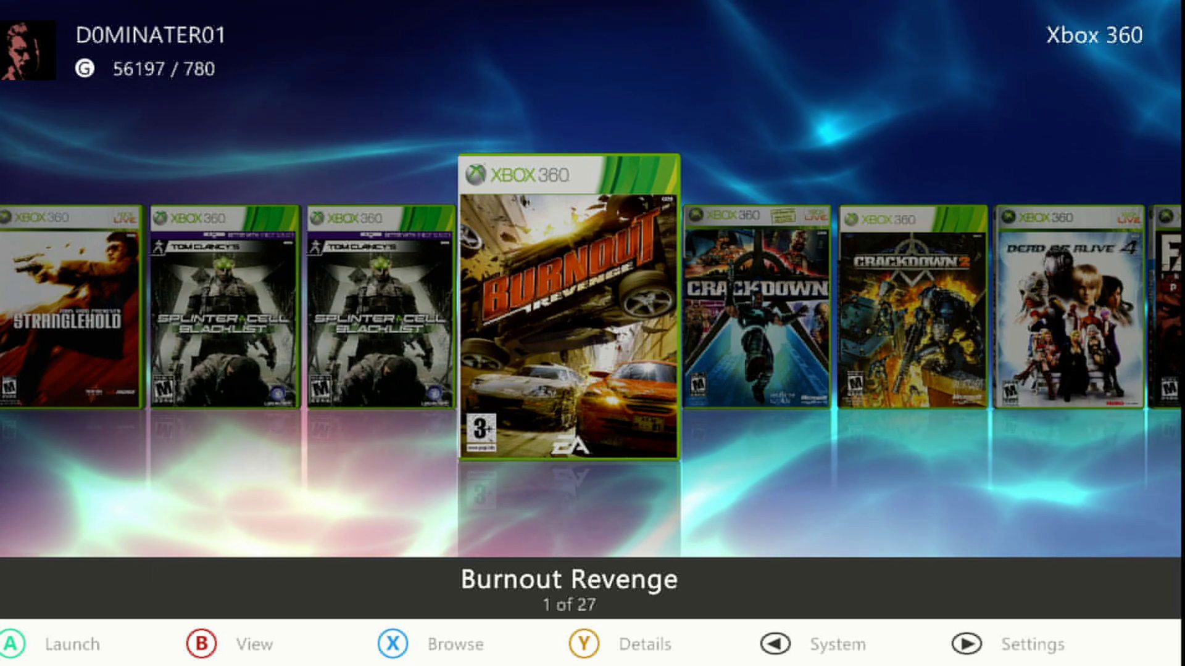
Open the details of Burnout Revenge and examine its options, including preview, saved games and file manager
{"action": "key", "text": "y"}
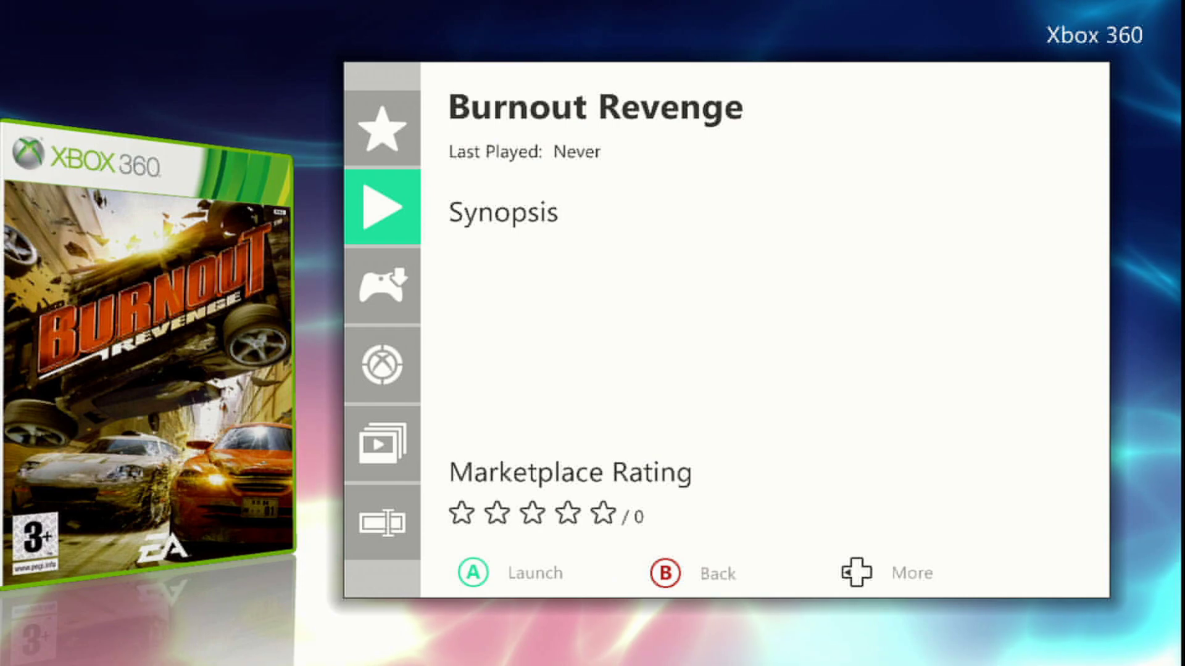
{"action": "key", "text": "Down"}
{"action": "key", "text": "Down"}
{"action": "key", "text": "Down"}
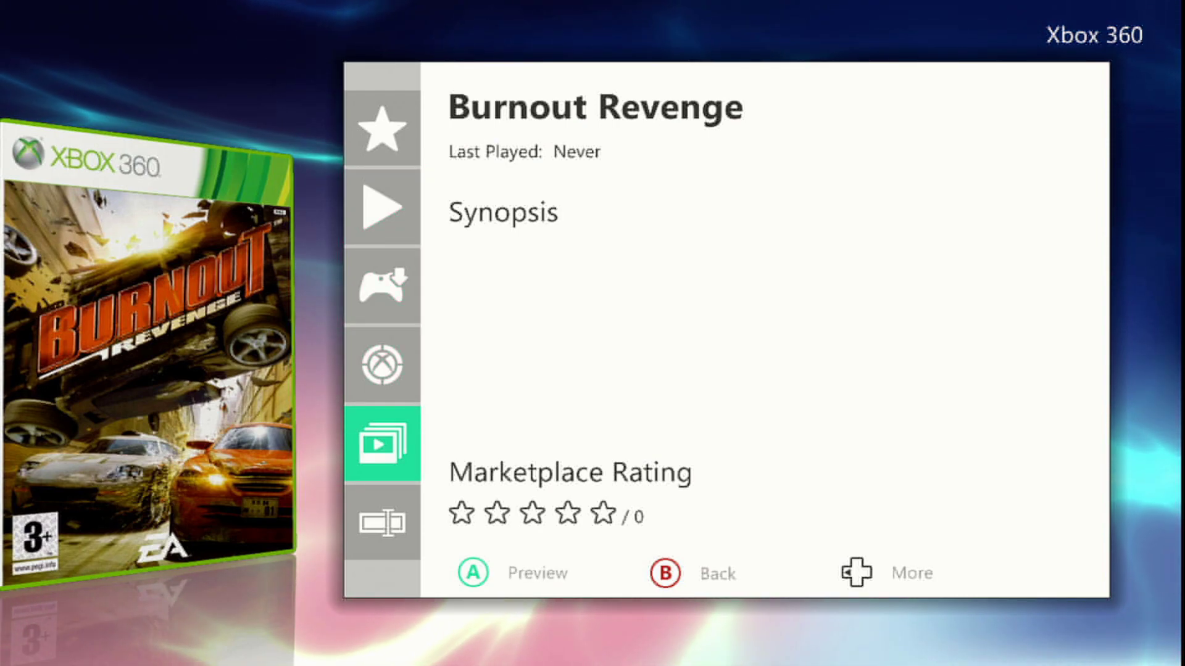
{"action": "key", "text": "Left"}
{"action": "key", "text": "Left"}
{"action": "key", "text": "Up"}
{"action": "key", "text": "Left"}
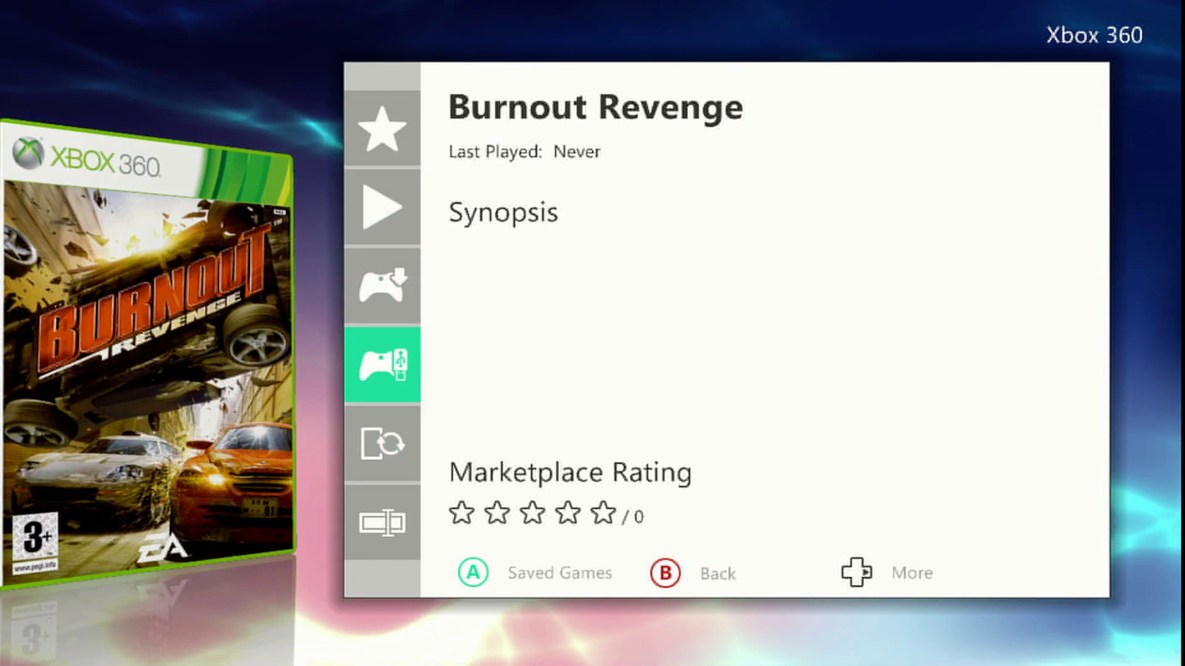
{"action": "key", "text": "Up"}
{"action": "key", "text": "Right"}
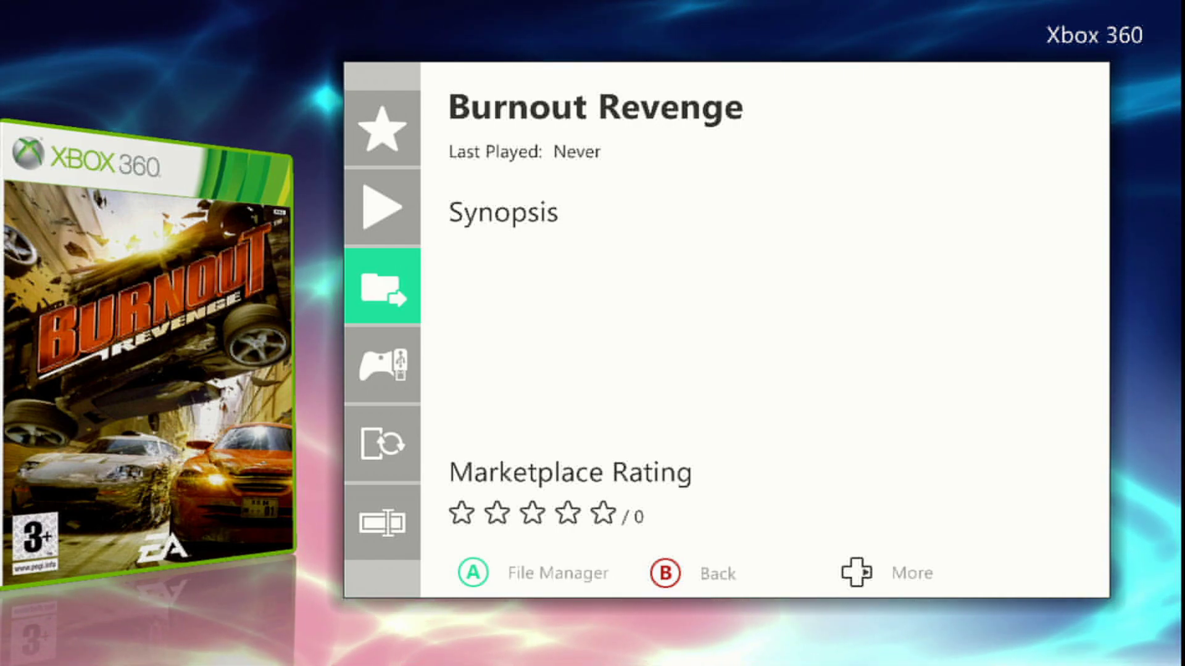
Open the Burnout Revenge folder in the file manager and look through its contents down to default.xex
{"action": "key", "text": "Return"}
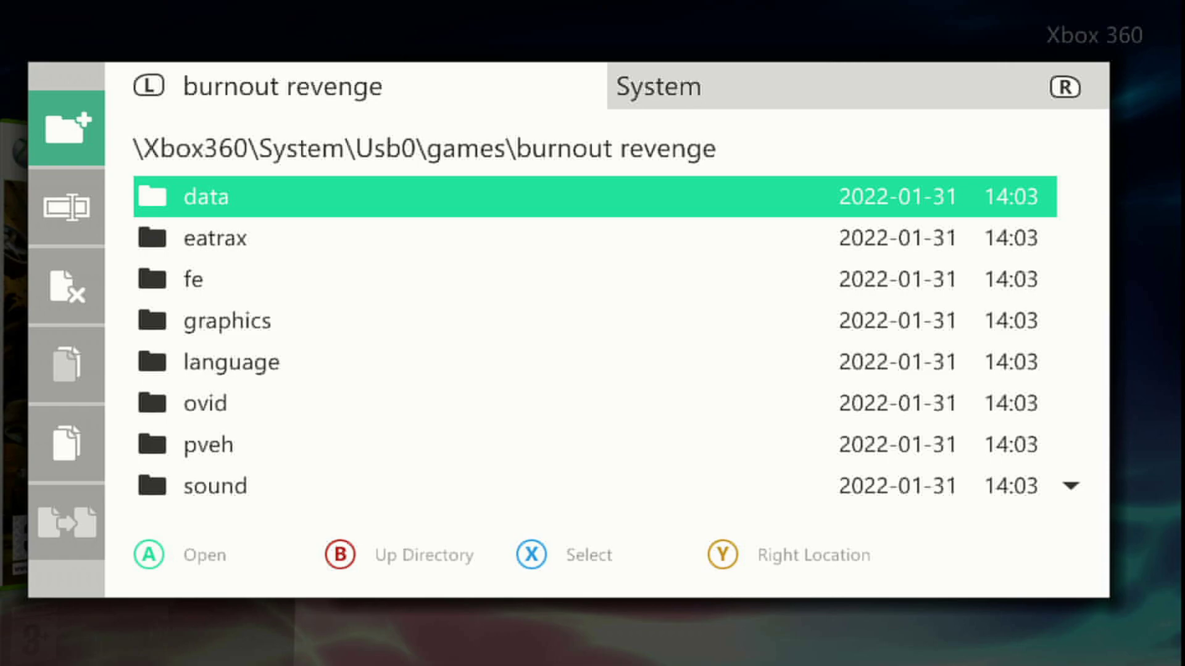
{"action": "key", "text": "Down"}
{"action": "key", "text": "Down"}
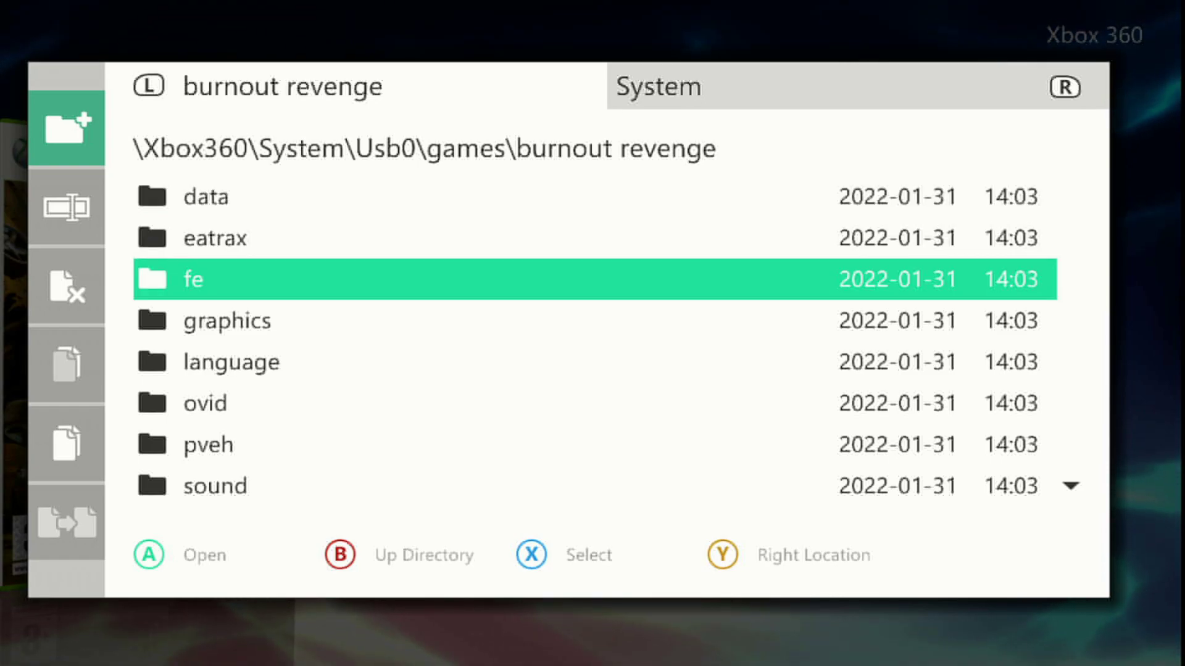
{"action": "key", "text": "Down"}
{"action": "key", "text": "Down"}
{"action": "key", "text": "Down"}
{"action": "key", "text": "Down"}
{"action": "key", "text": "Down"}
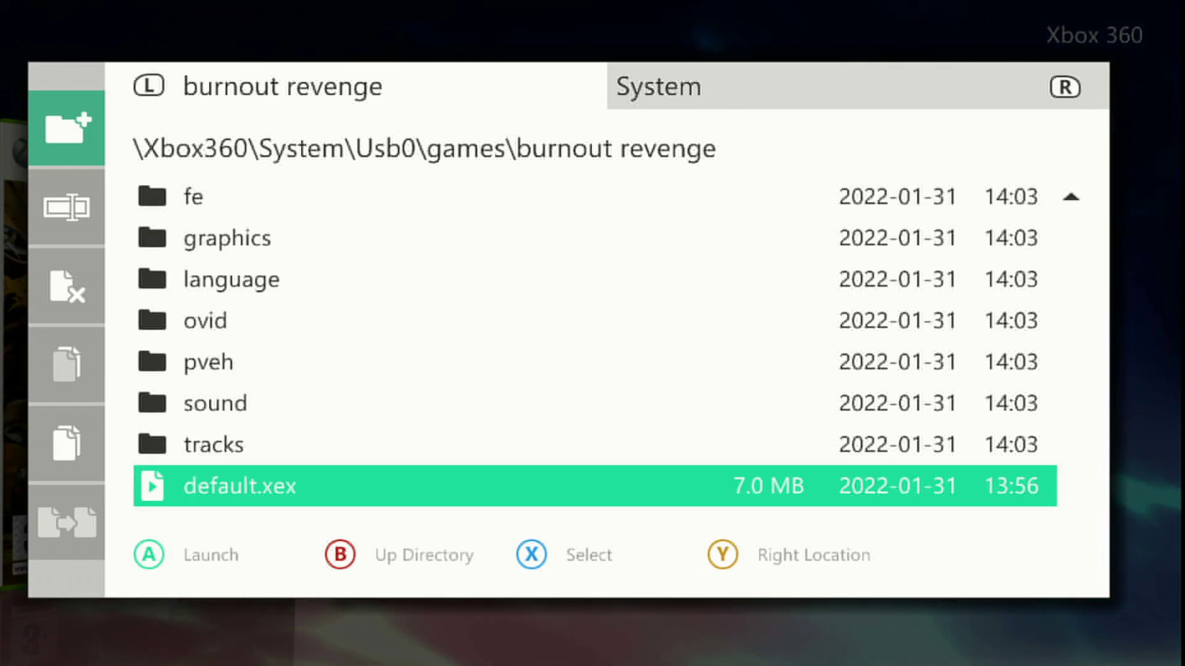
{"action": "key", "text": "Page_Up"}
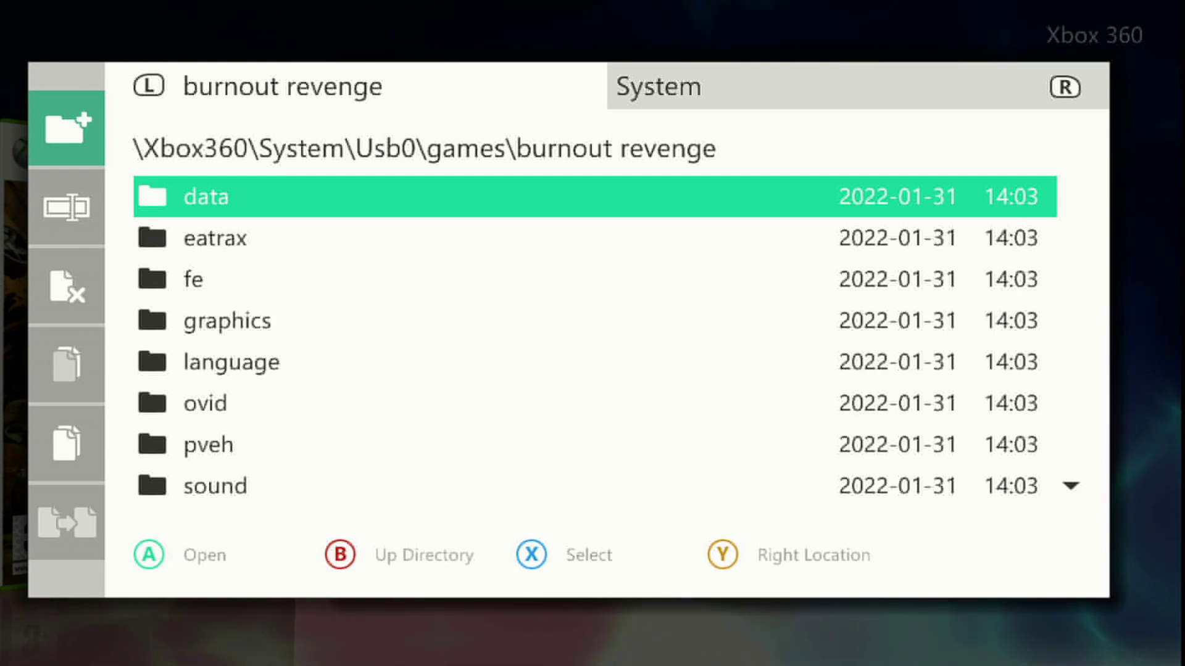
{"action": "key", "text": "Down"}
{"action": "key", "text": "Page_Down"}
{"action": "key", "text": "Page_Down"}
{"action": "key", "text": "Page_Up"}
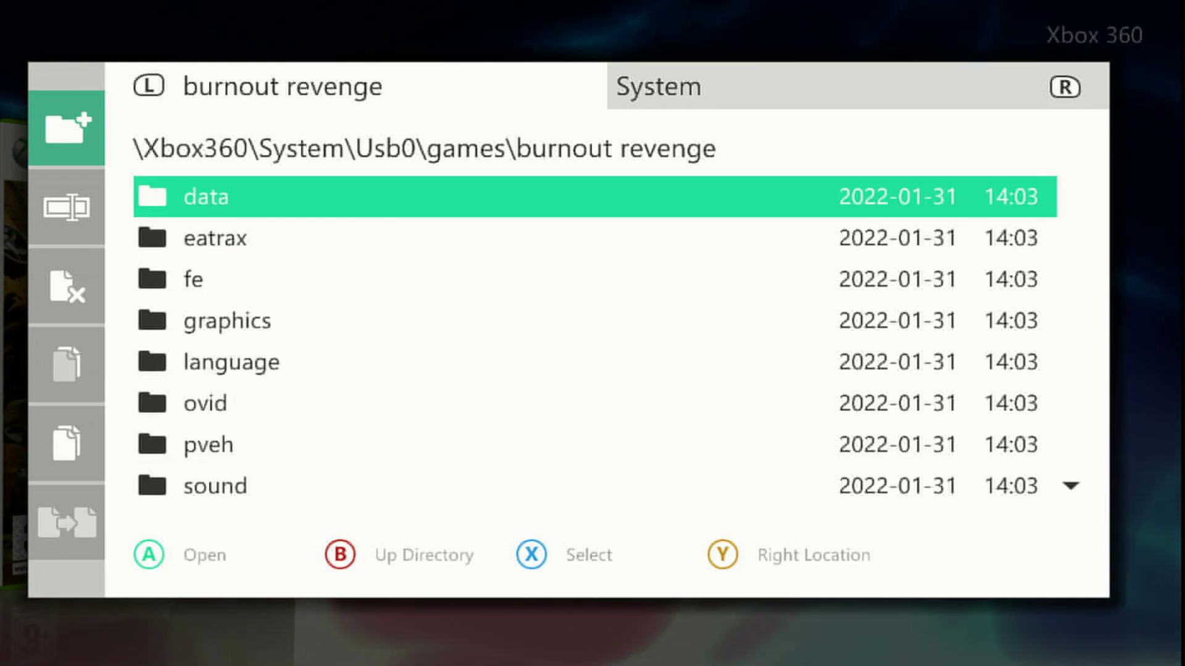
Go up out of the burnout revenge folder, leave the file manager and return to the game library
{"action": "key", "text": "Escape"}
{"action": "key", "text": "Escape"}
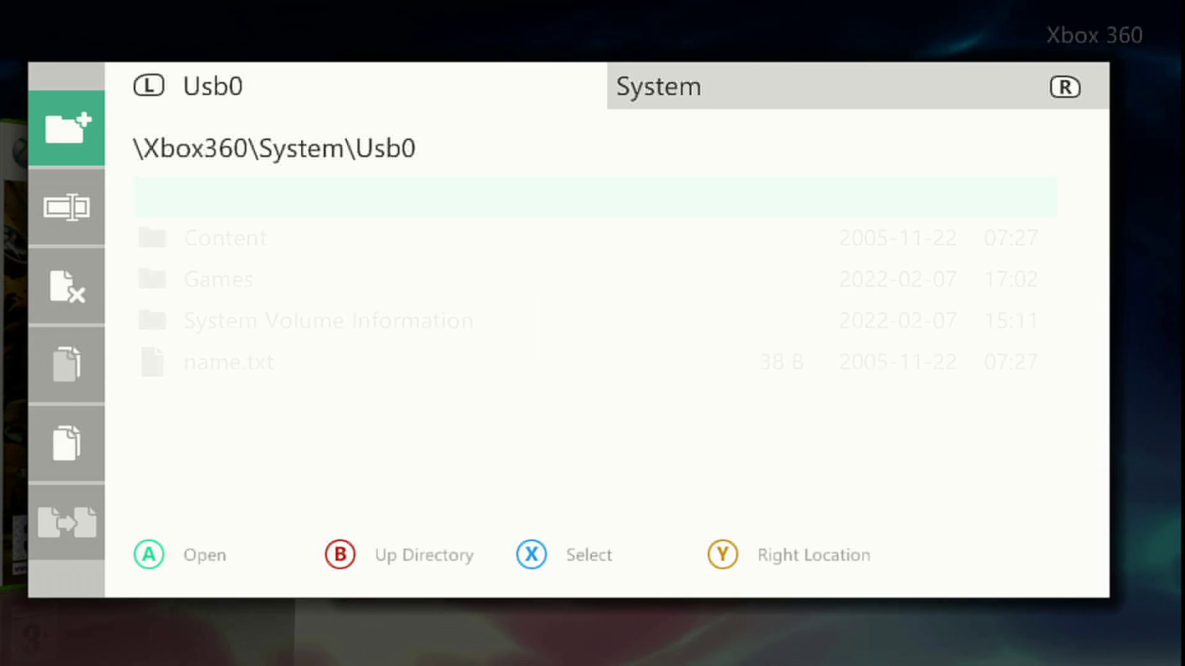
{"action": "key", "text": "Escape"}
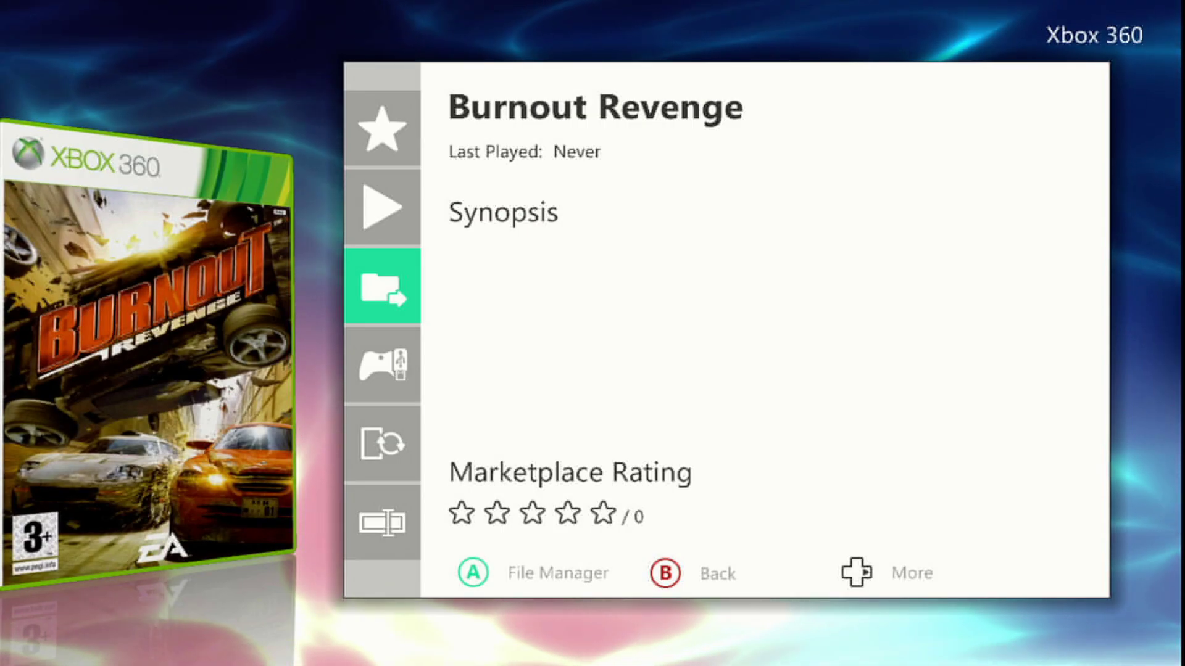
{"action": "key", "text": "Escape"}
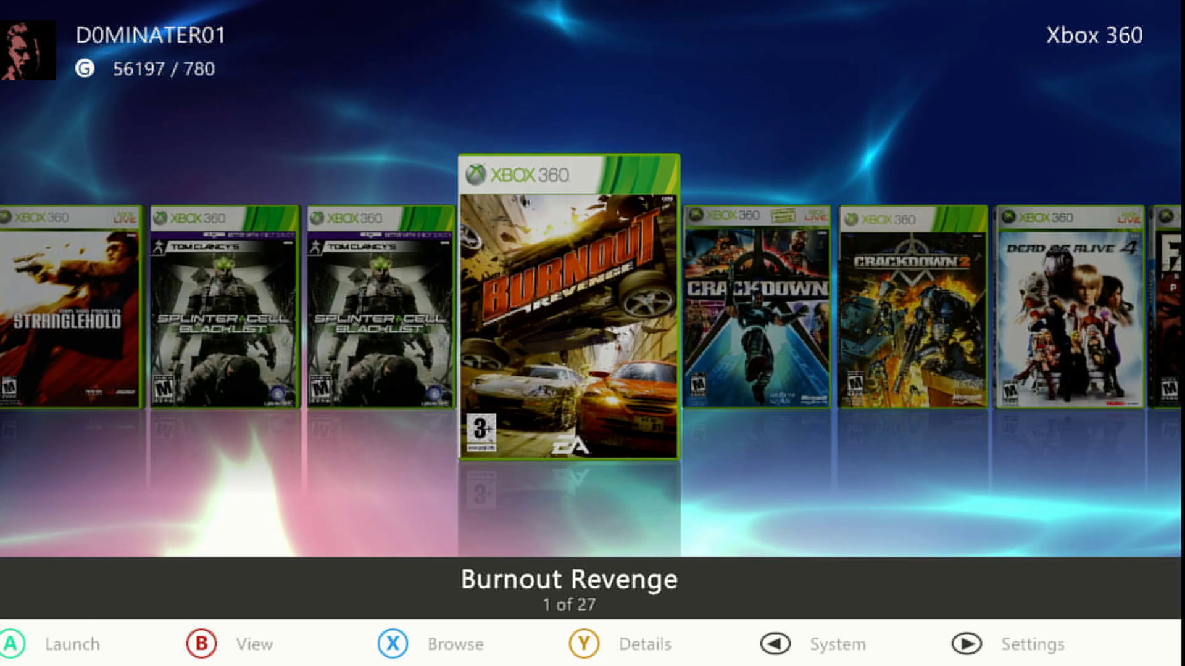